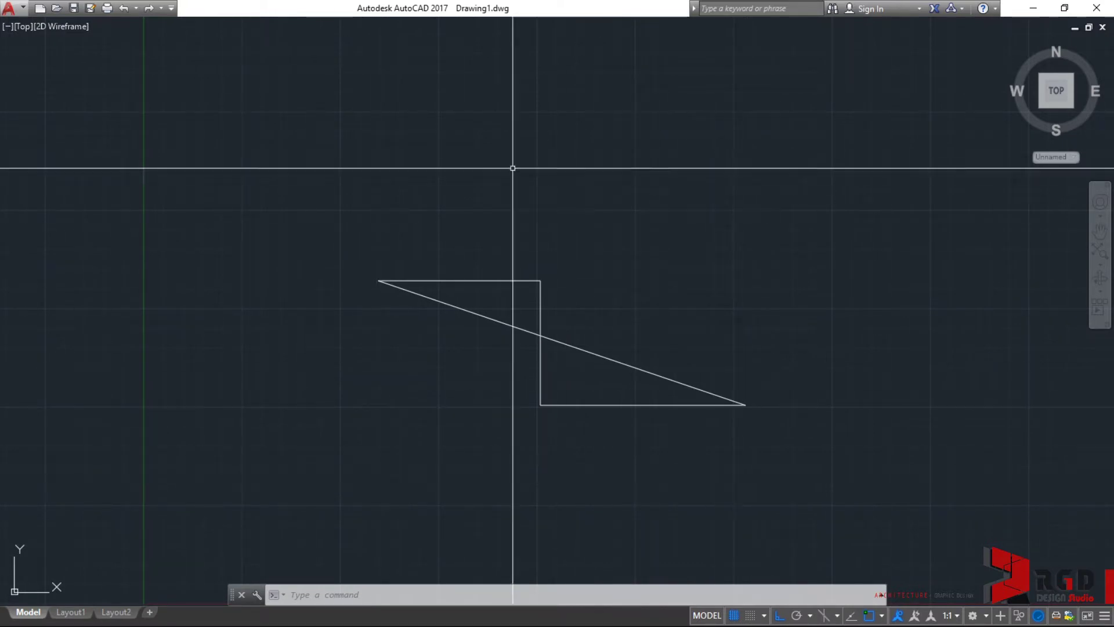
Switch from the Layout1 sheet to Layout2 to view the Z-shaped lines in its viewport
click(72, 613)
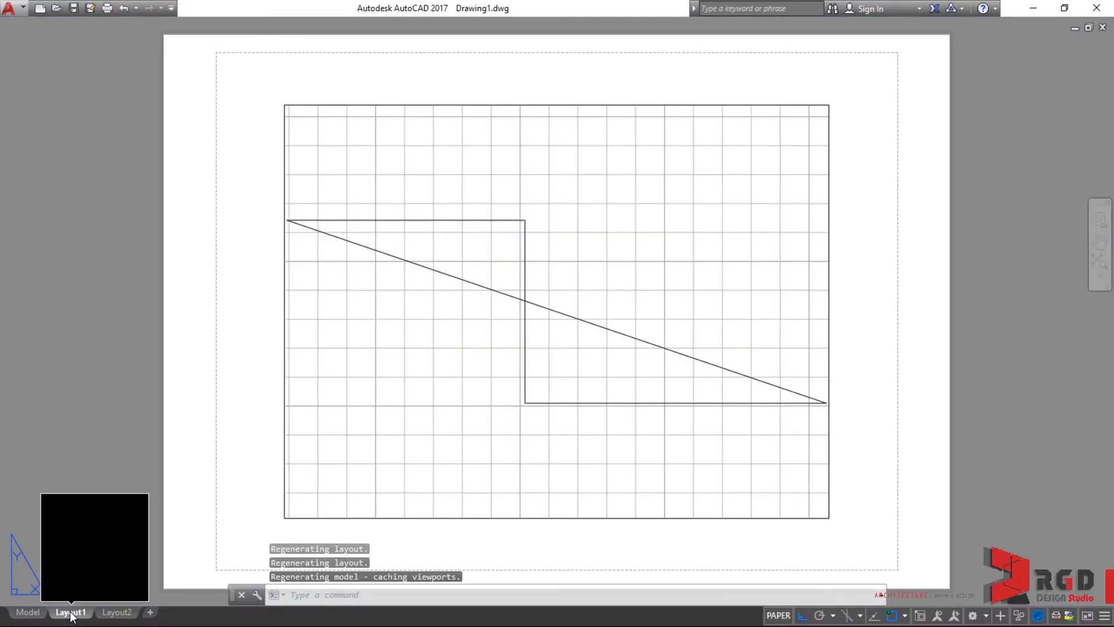
click(122, 613)
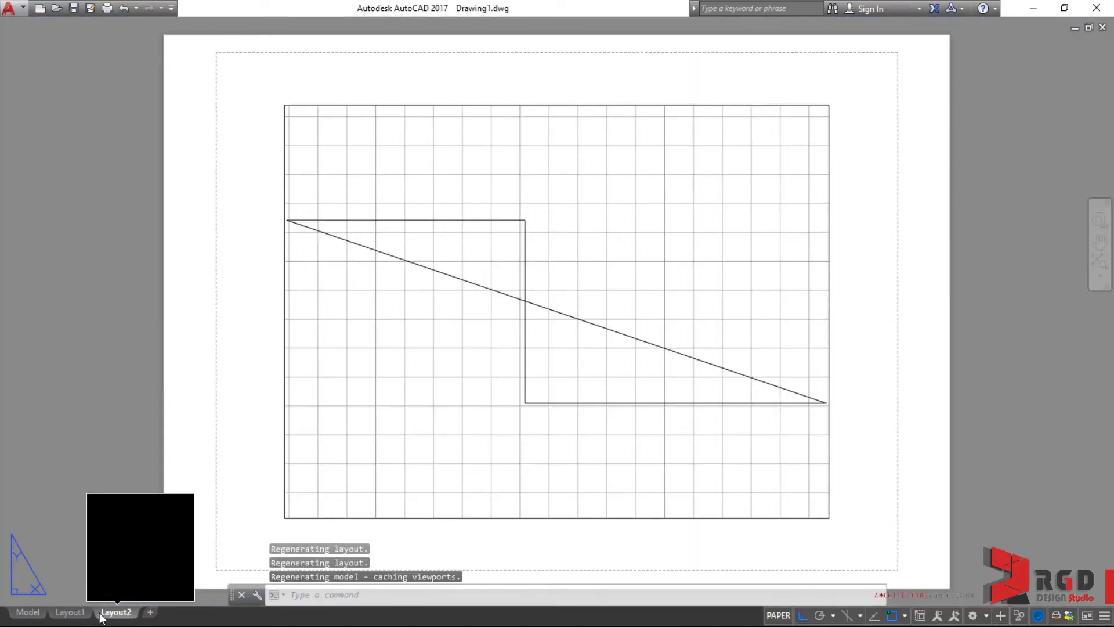
click(119, 613)
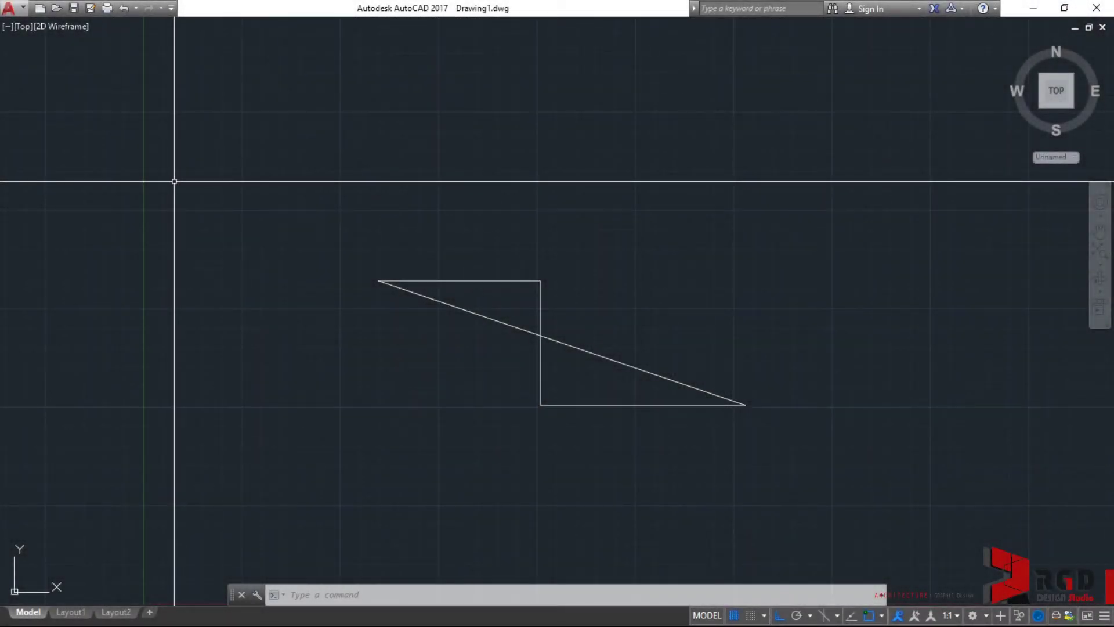
Turn off Clean Screen with Ctrl+0 and create a new blank drawing, Drawing1
key(ctrl+0)
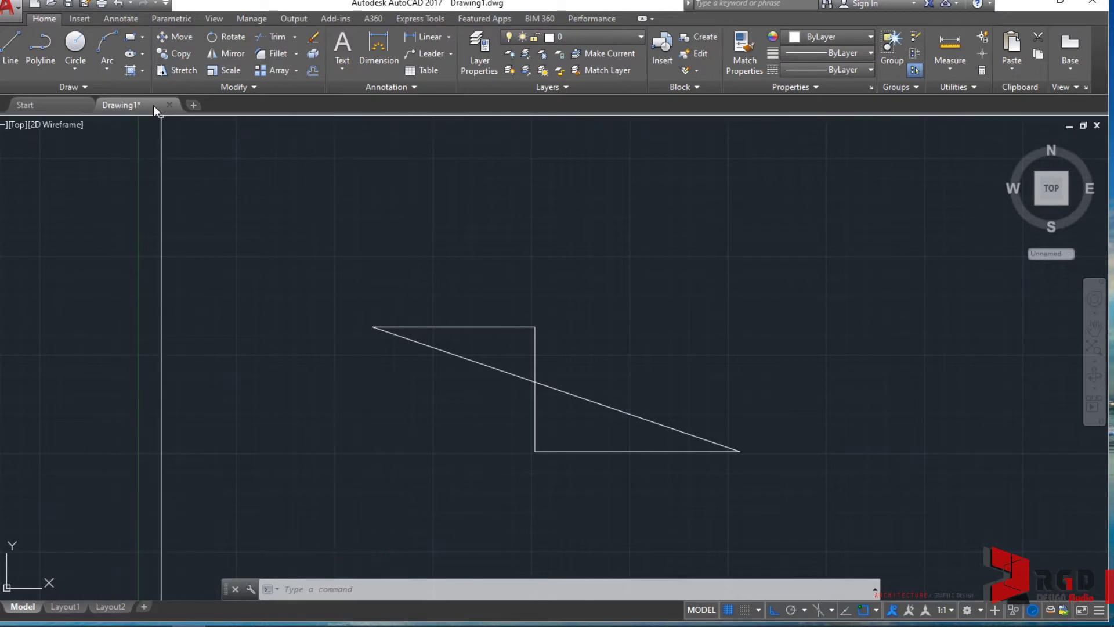
mouse_move(153, 106)
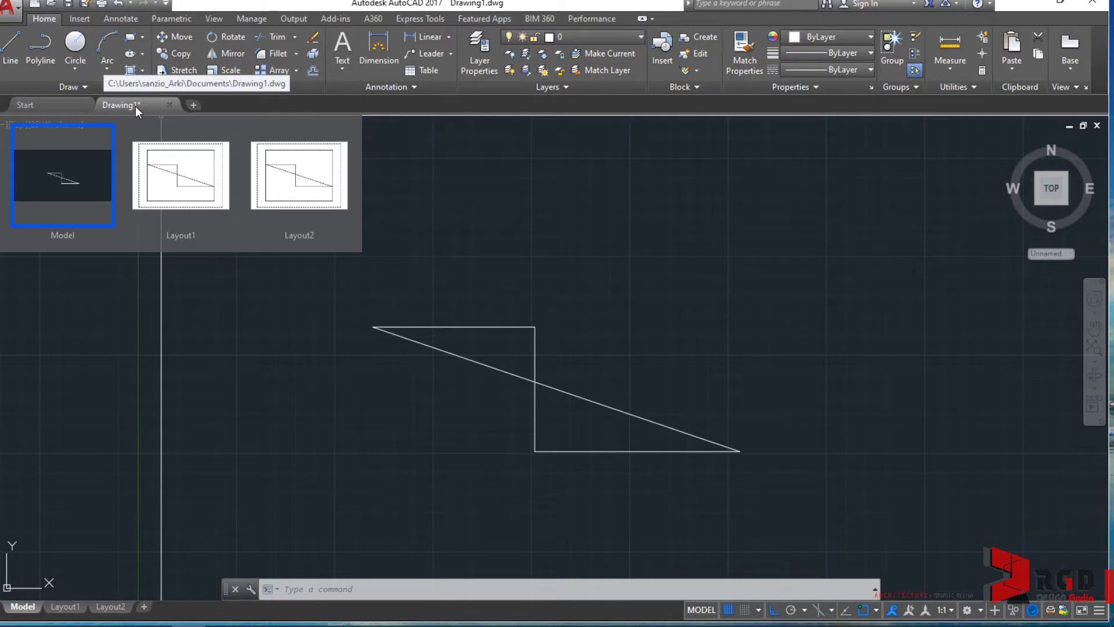
click(194, 106)
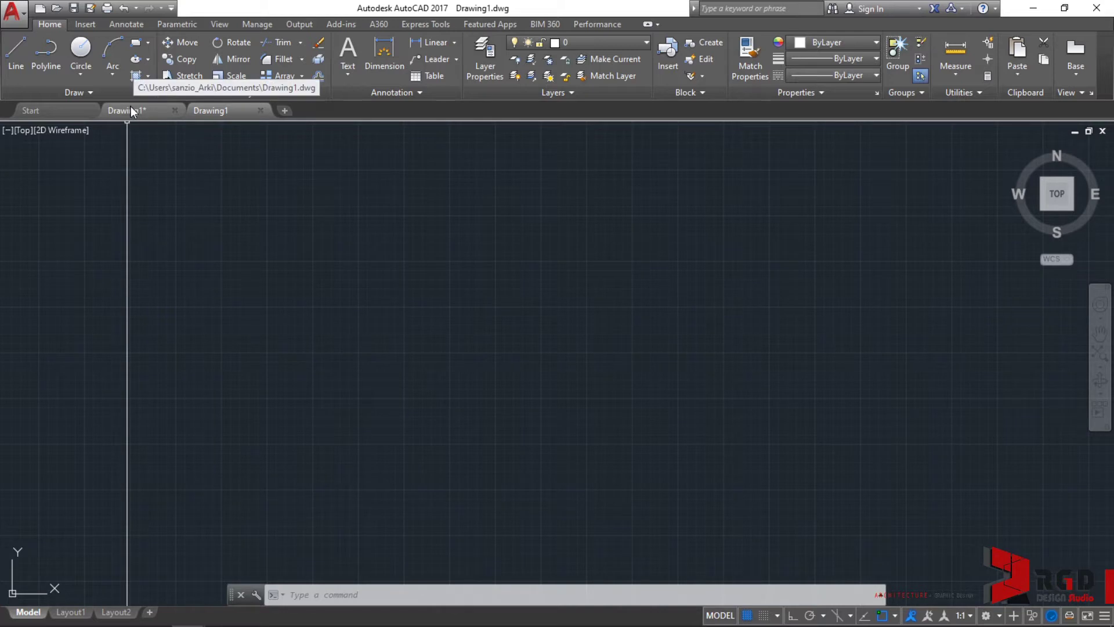
mouse_move(131, 107)
mouse_move(217, 110)
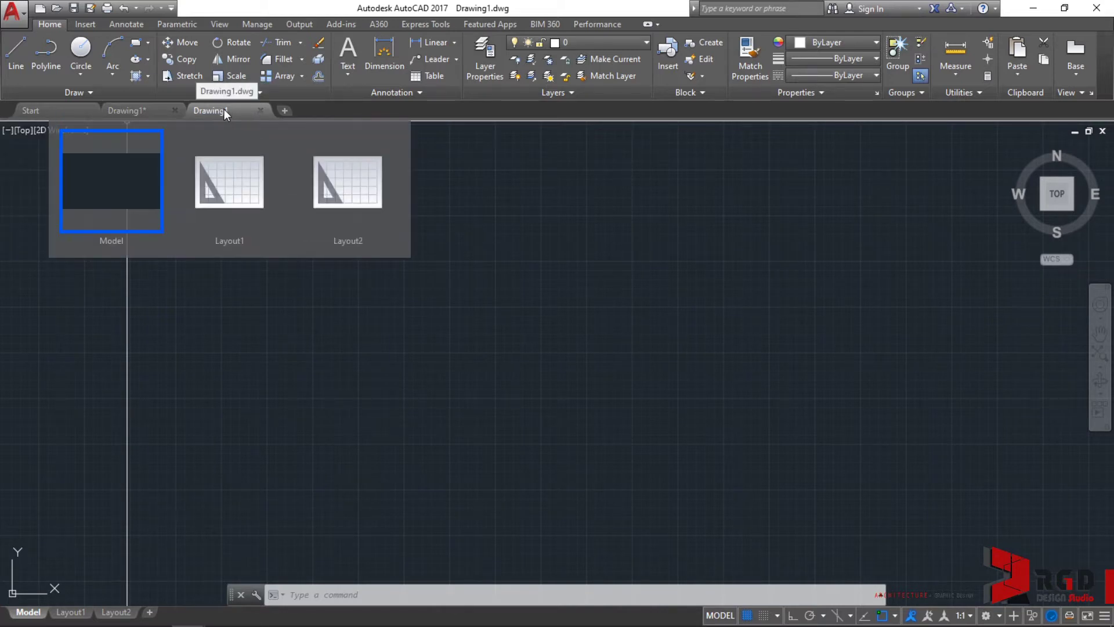
click(135, 111)
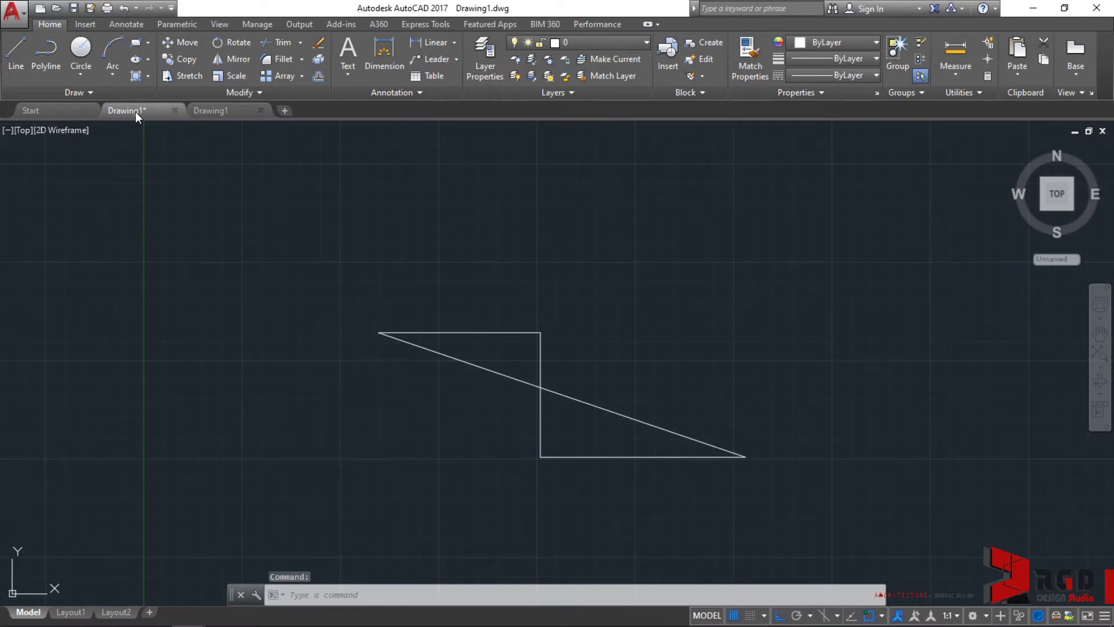
click(224, 111)
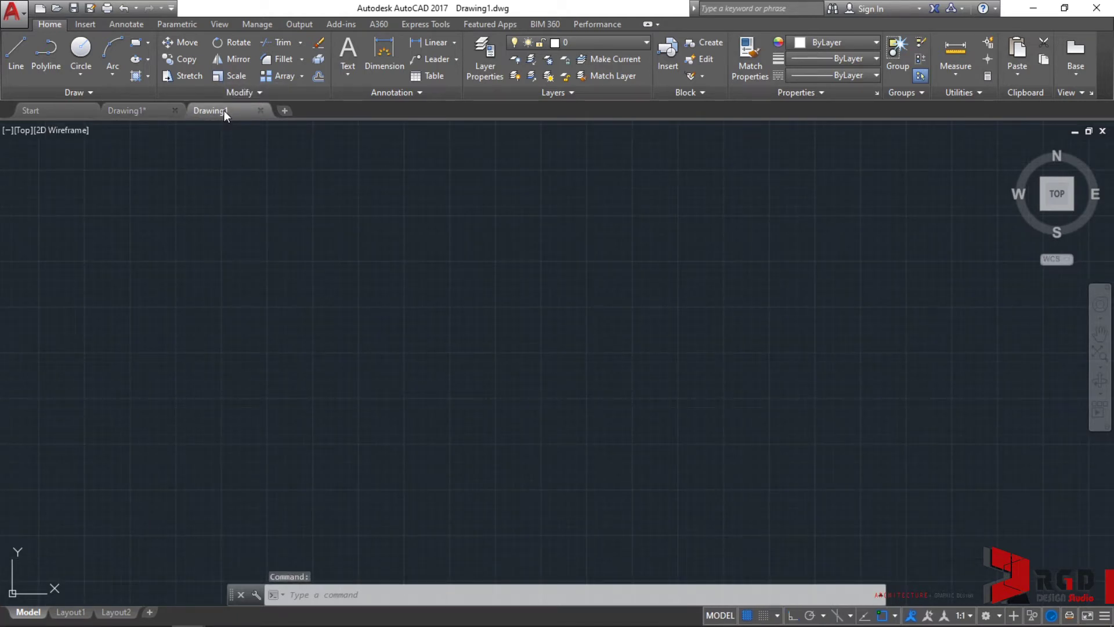
click(25, 13)
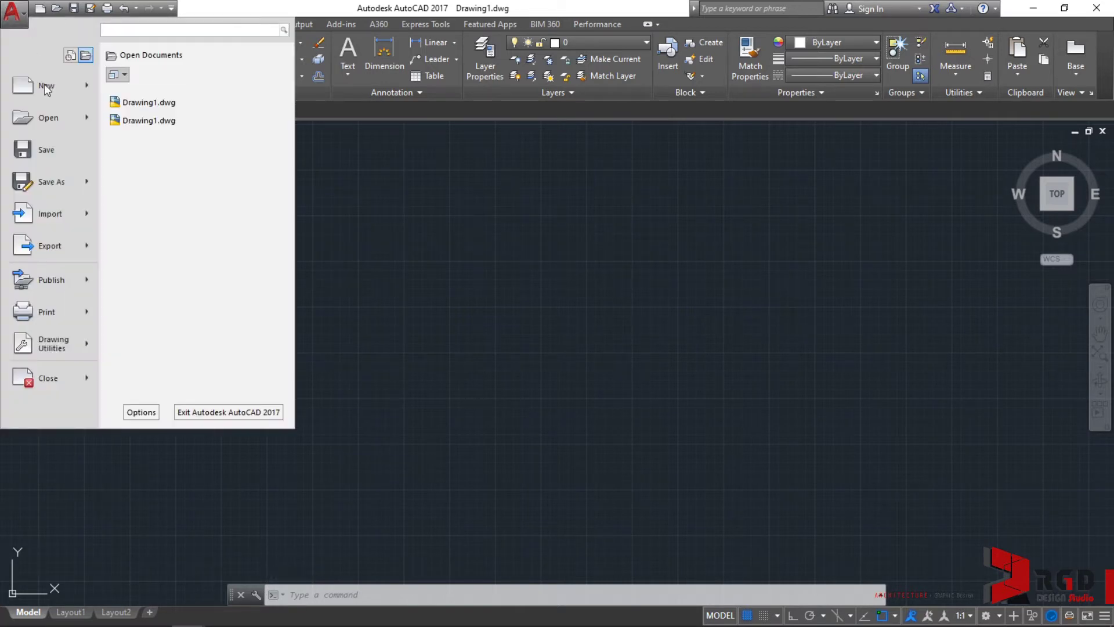
mouse_move(58, 343)
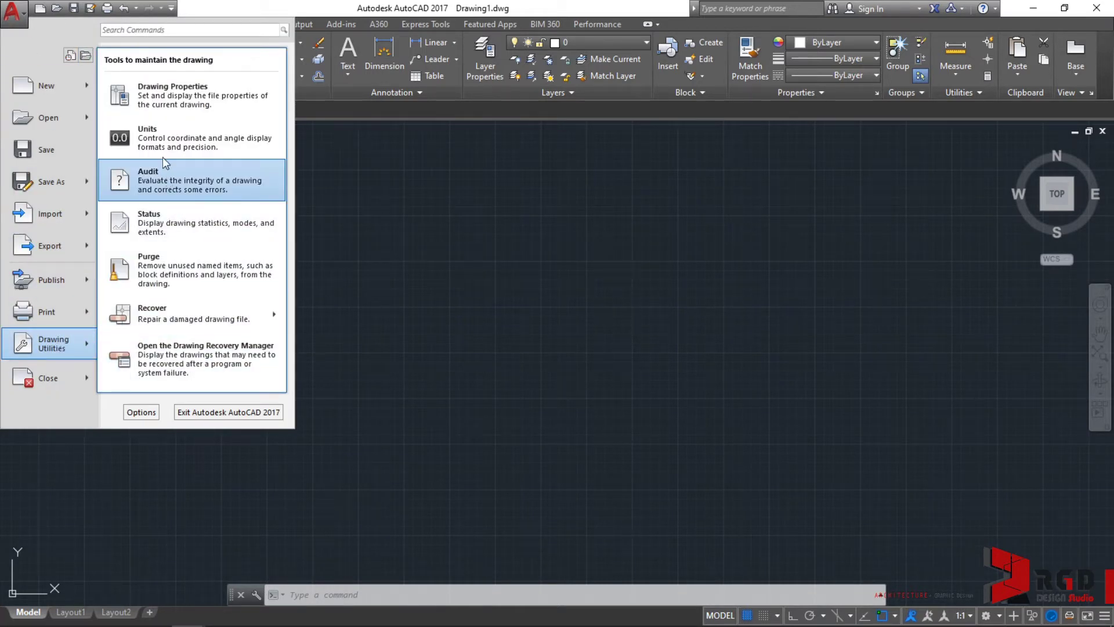
click(154, 128)
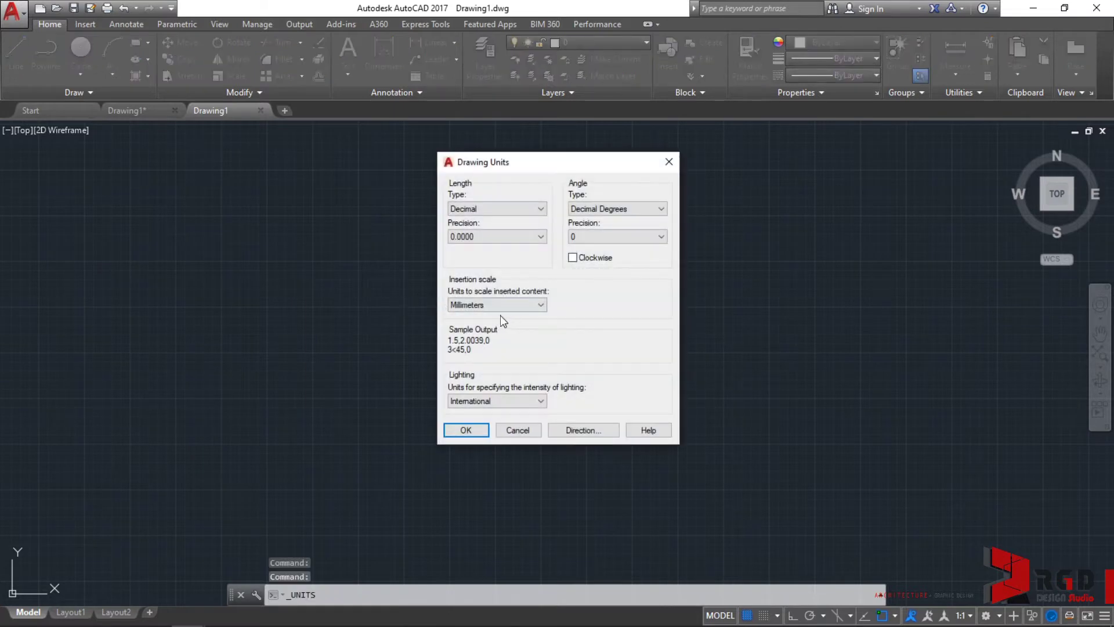
click(466, 430)
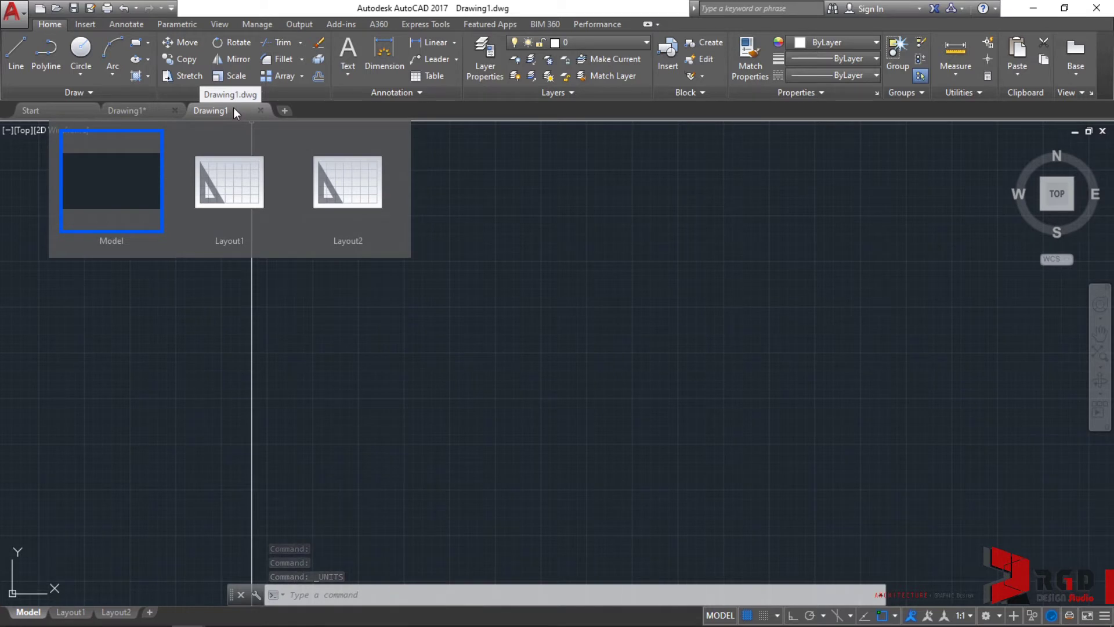
Save the Z-shaped drawing as Drawing1.dwg and bring its tab back to the front
mouse_move(147, 107)
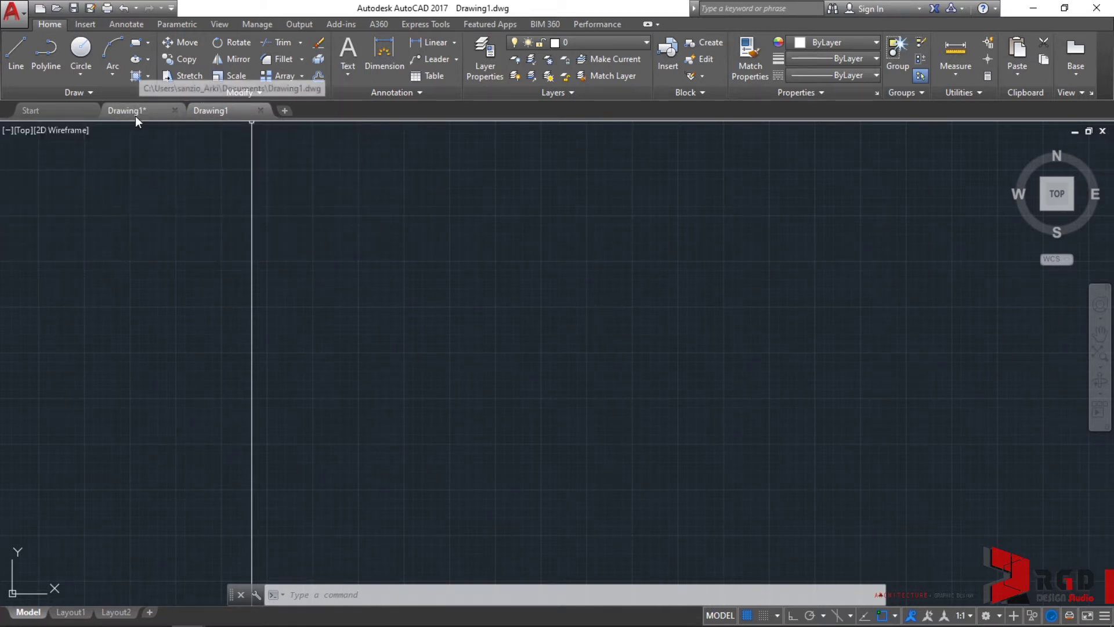
click(145, 107)
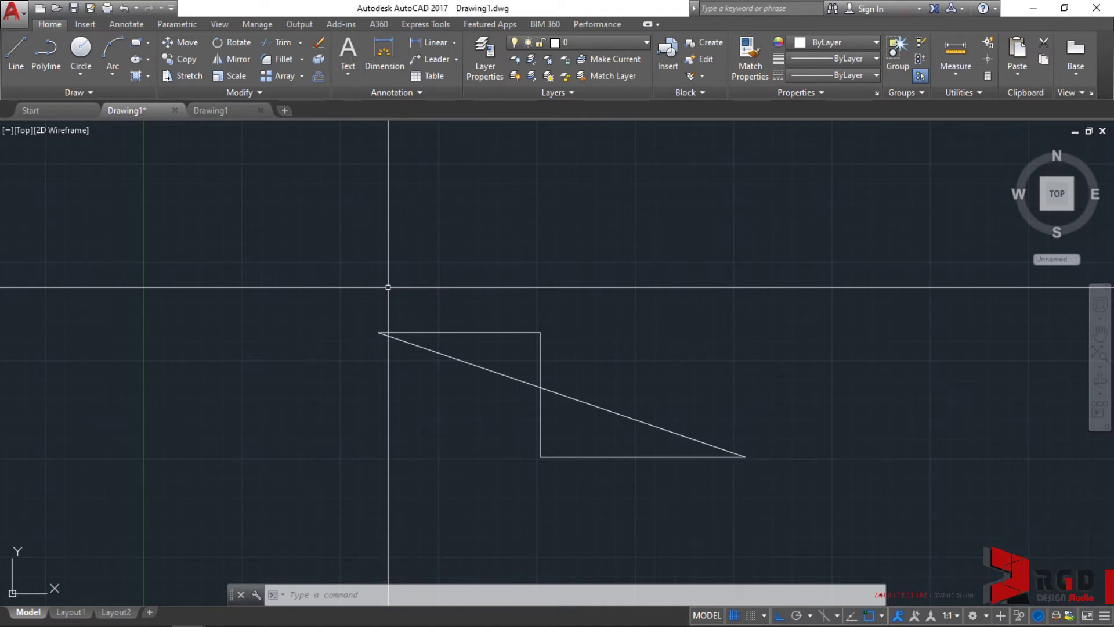
key(ctrl+s)
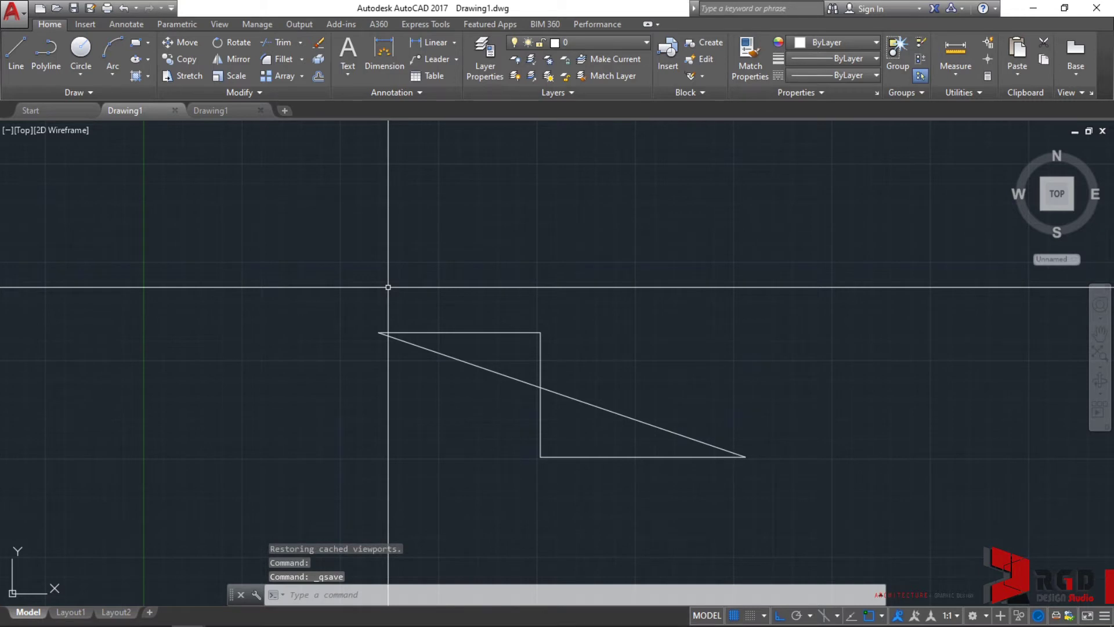
mouse_move(146, 110)
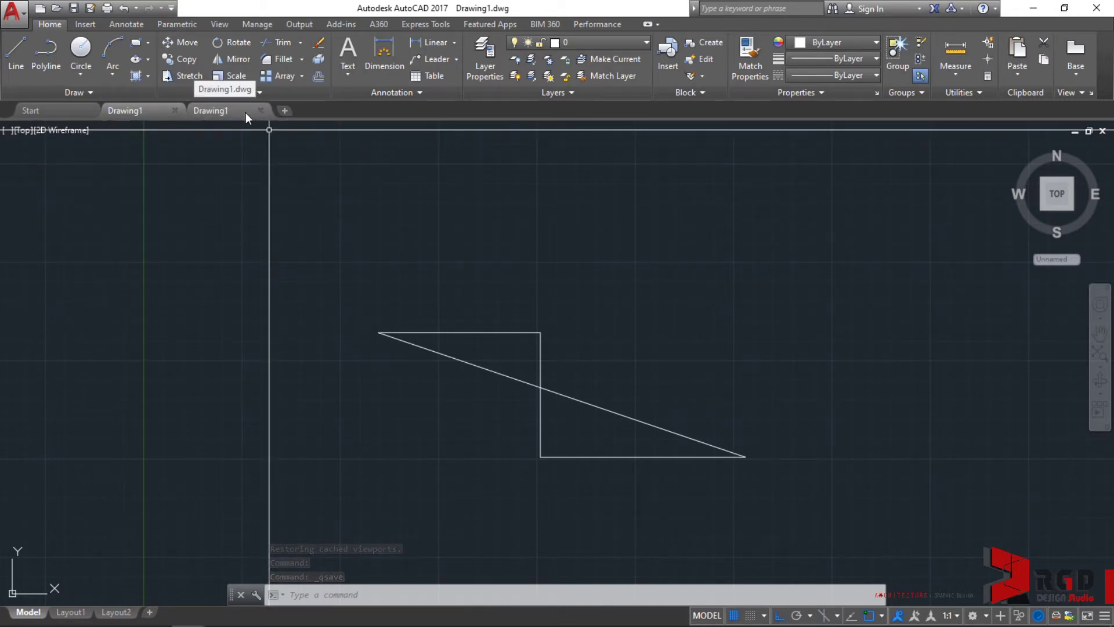
click(145, 110)
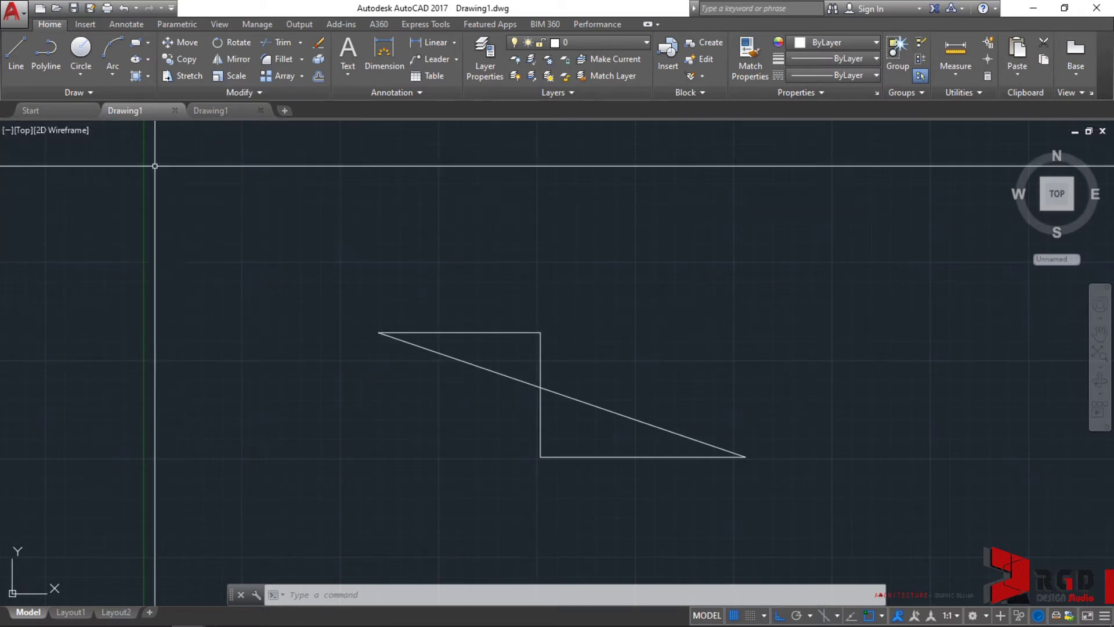
mouse_move(146, 110)
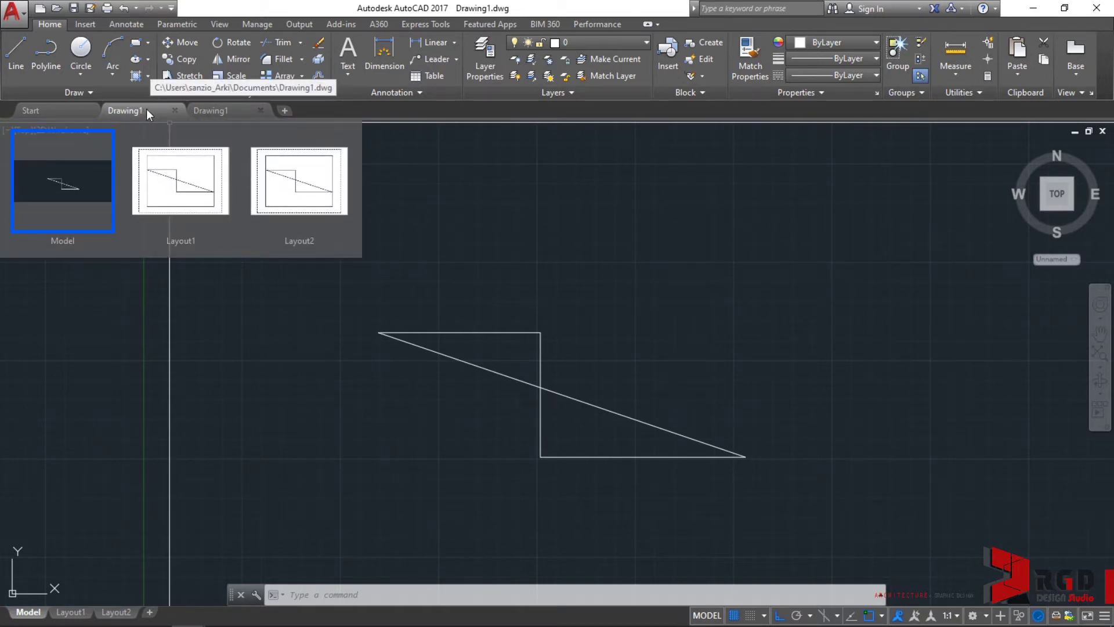
click(191, 194)
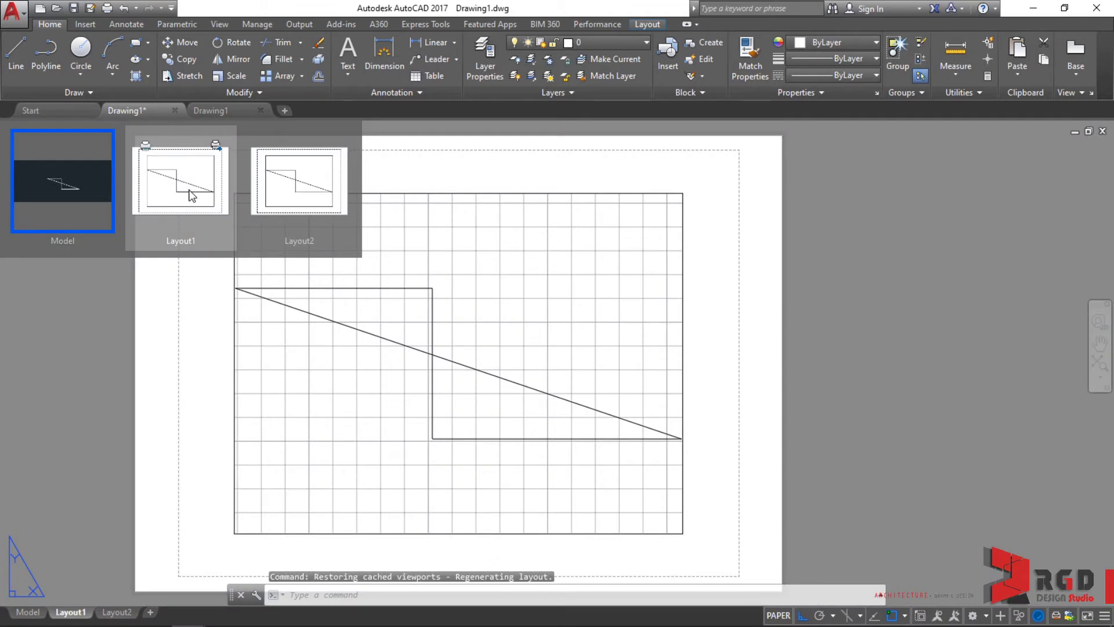
click(293, 200)
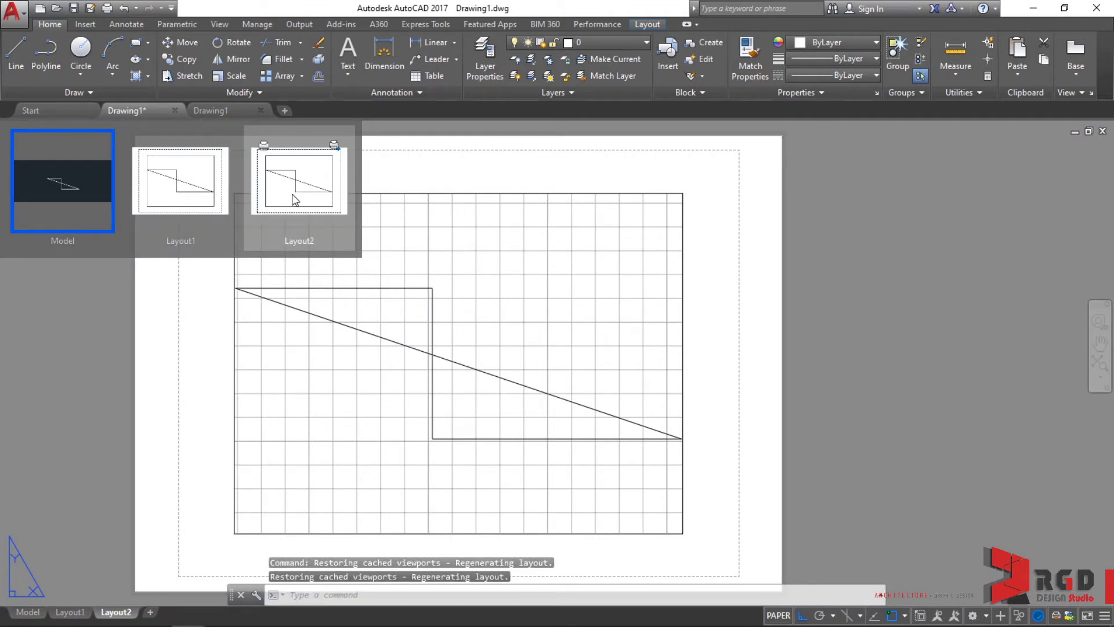
click(95, 190)
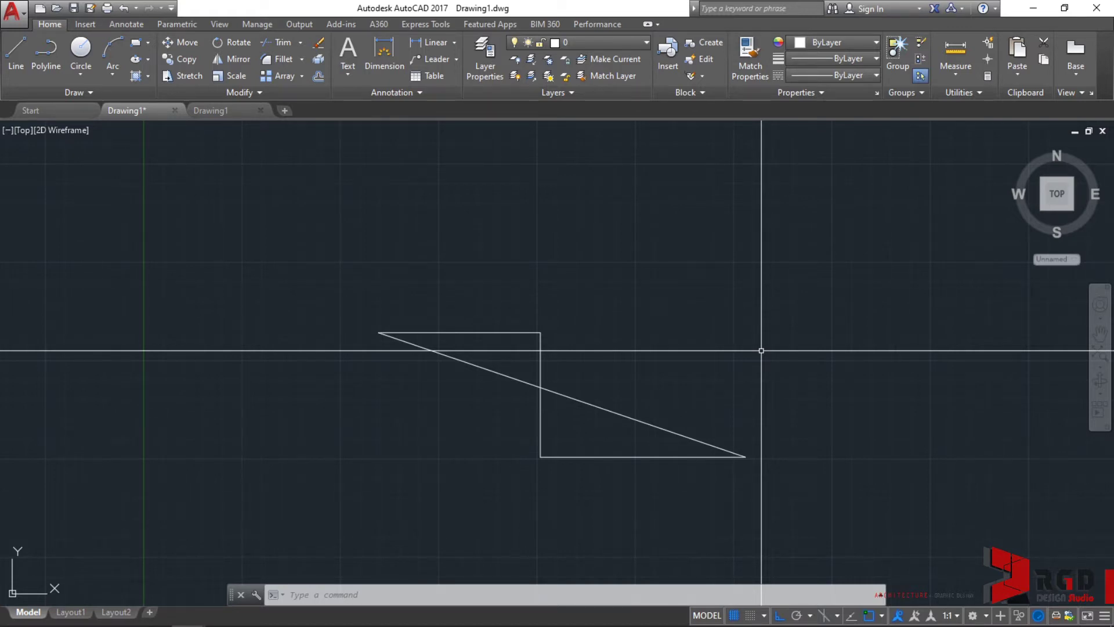
Turn on Clean Screen and pan the Z-shaped figure up and to the left
key(ctrl+0)
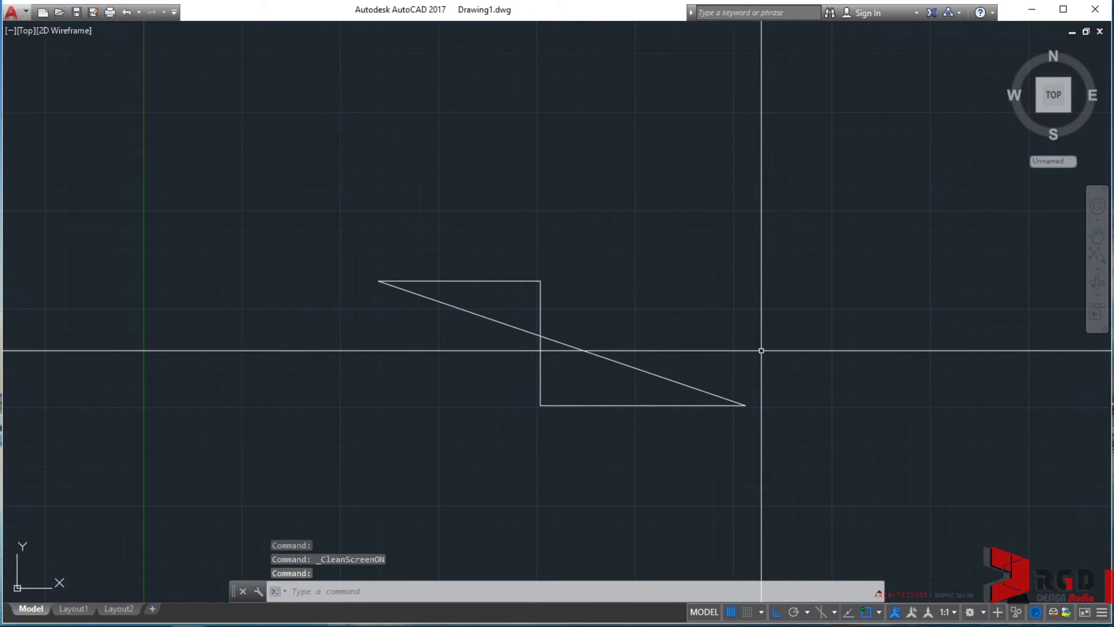
mouse_move(790, 406)
middle_down()
mouse_move(616, 242)
mouse_move(671, 286)
middle_up()
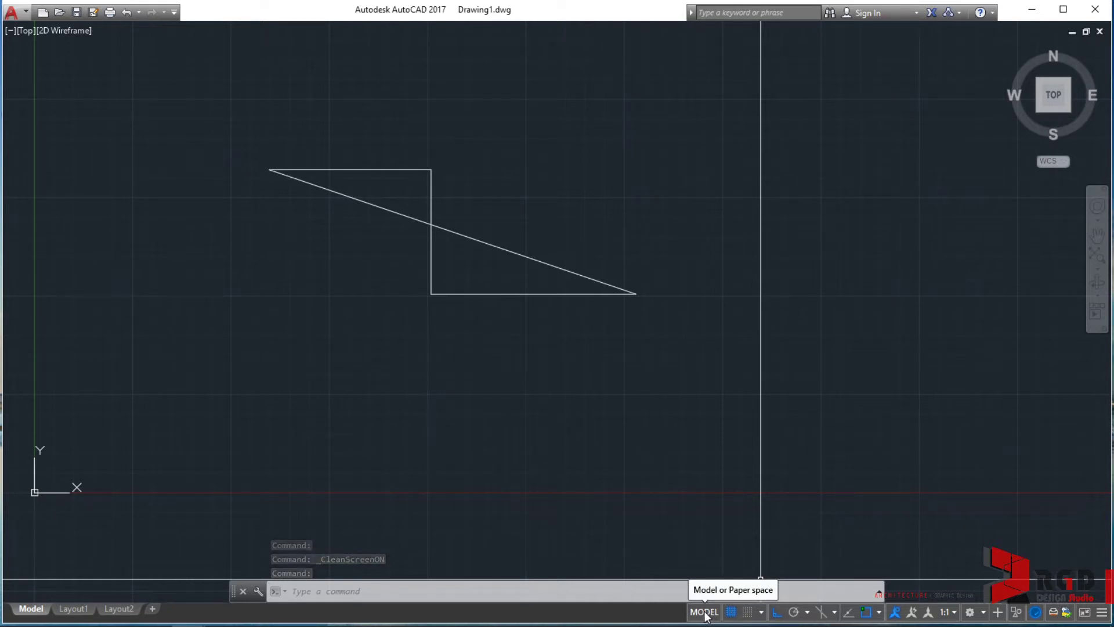
click(73, 609)
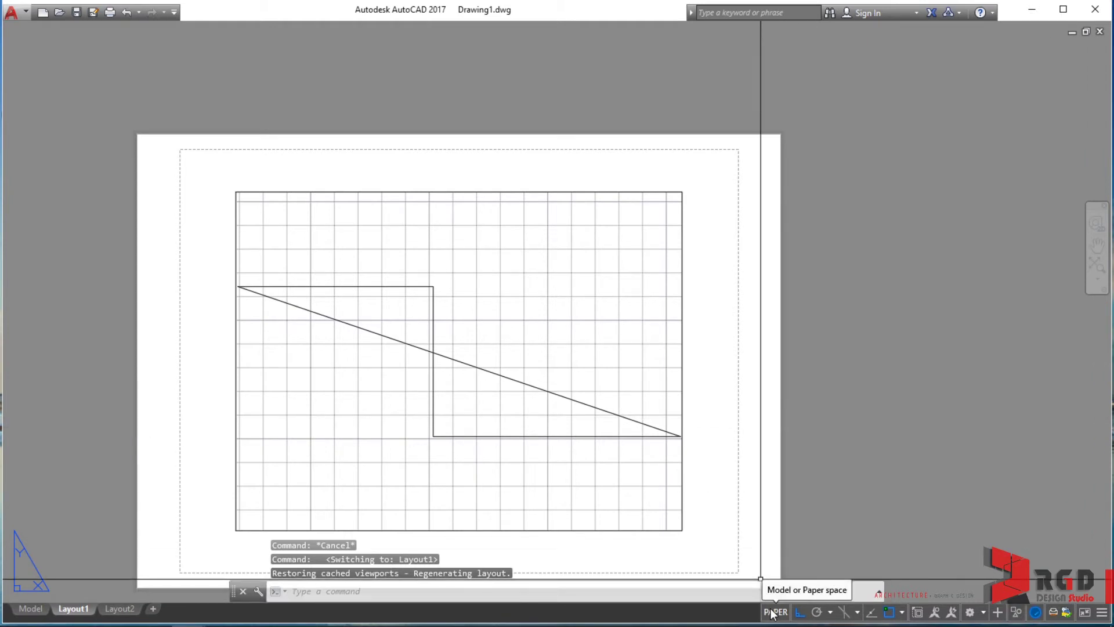
click(31, 608)
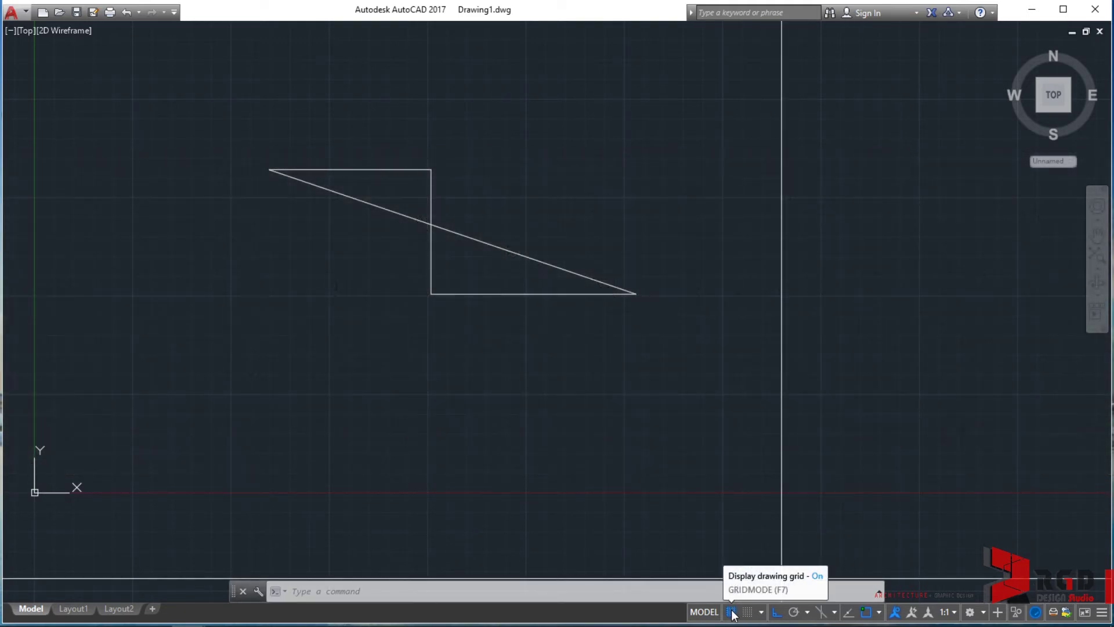
click(732, 612)
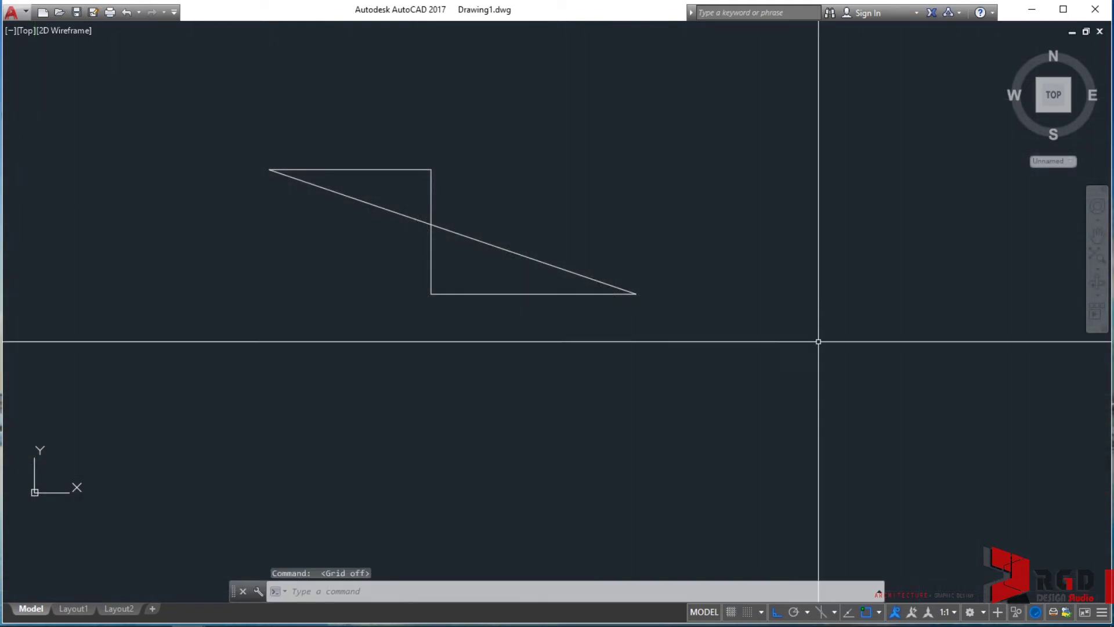
click(731, 612)
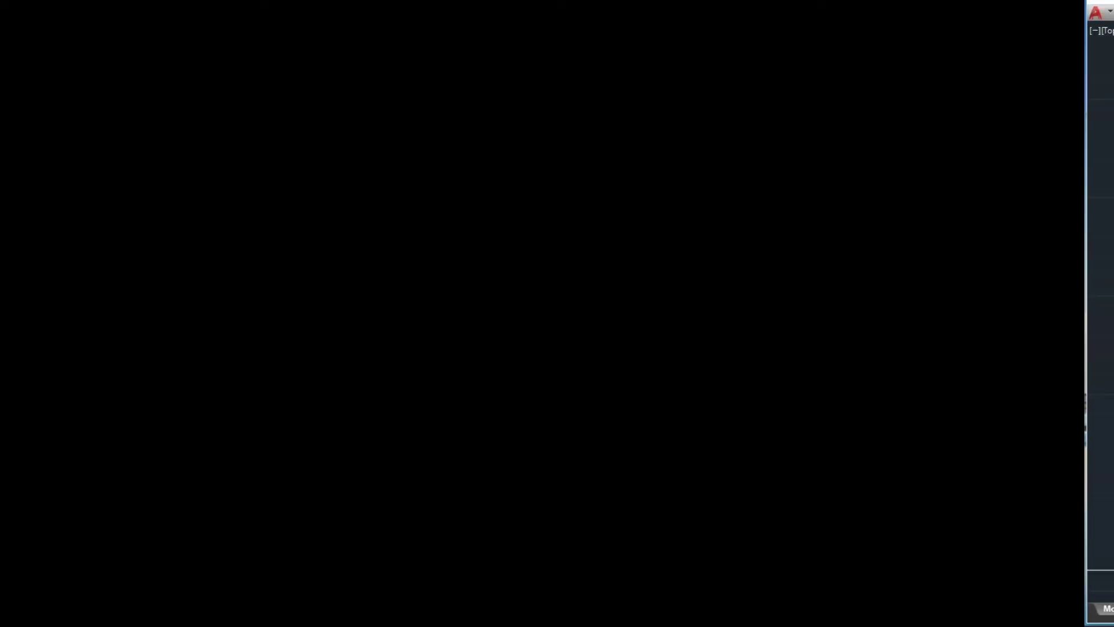
Switch Ortho mode on from the status bar
click(777, 612)
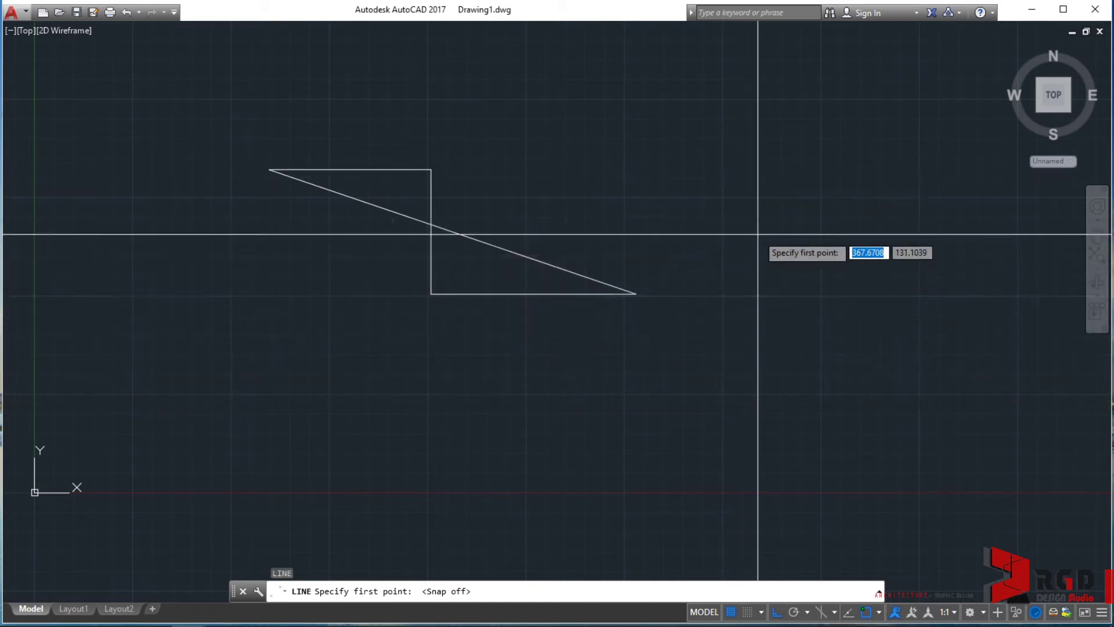
Restart LINE with a first point right of the figure, with Ortho on
key(Escape)
key(Escape)
key(Escape)
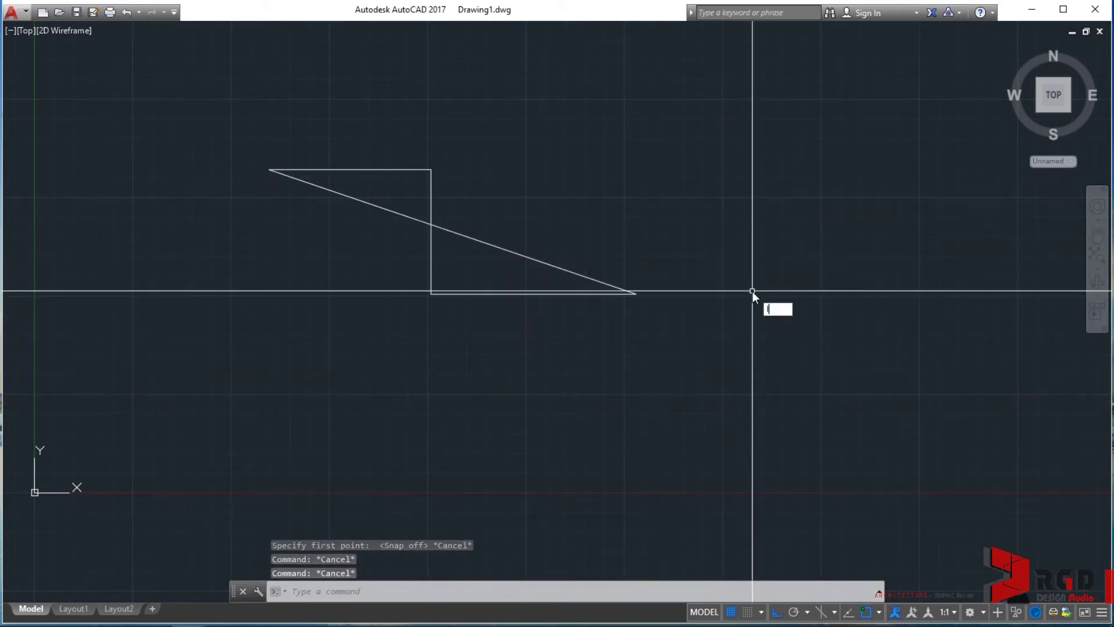
text(l)
key(Return)
click(741, 187)
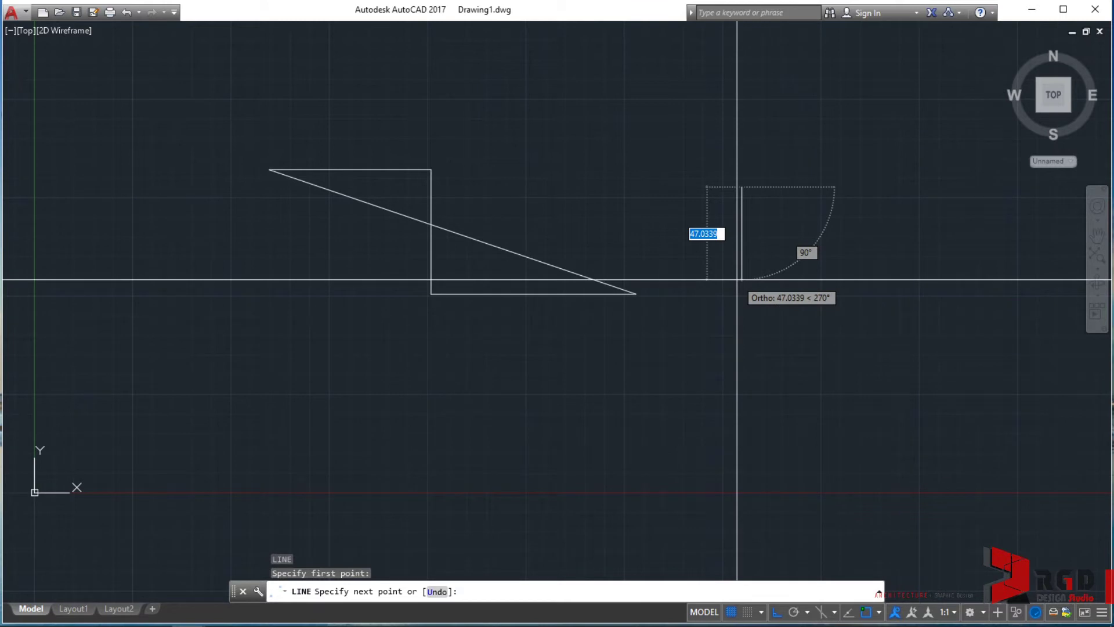
key(F8)
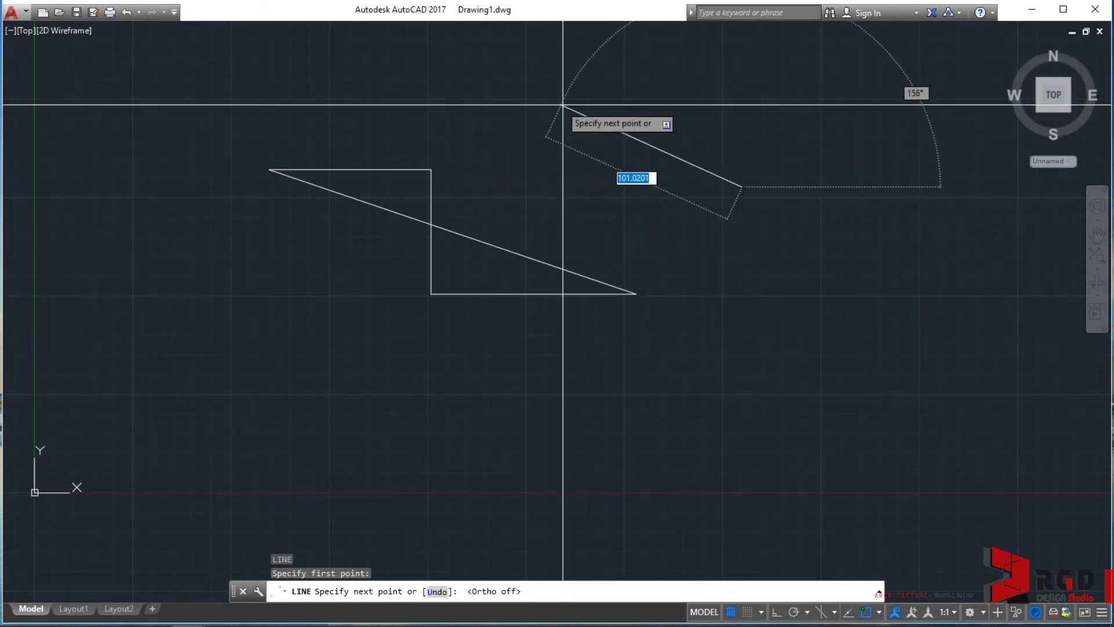
key(F8)
Draw the orthogonal spiral: outer square, inner rectangle, then a short leftward segment
click(728, 430)
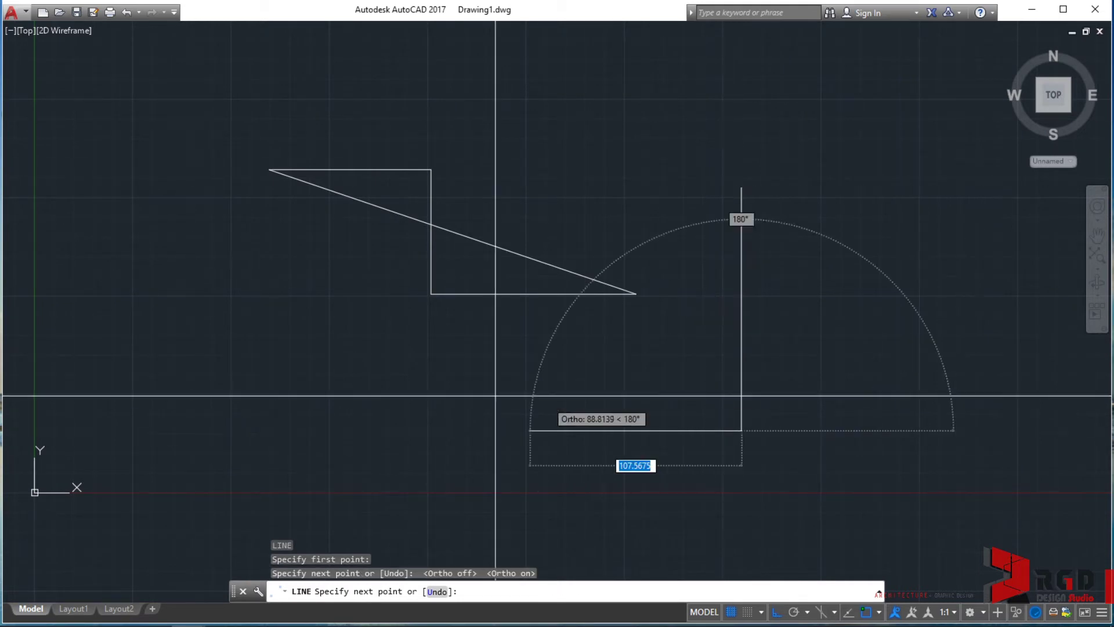
click(344, 409)
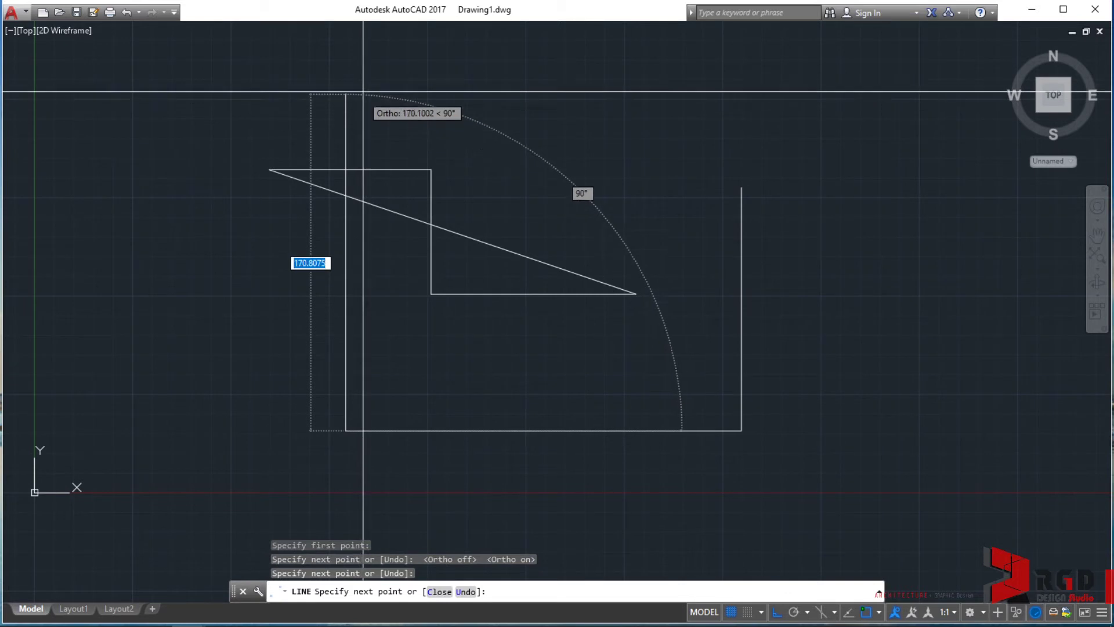
click(352, 66)
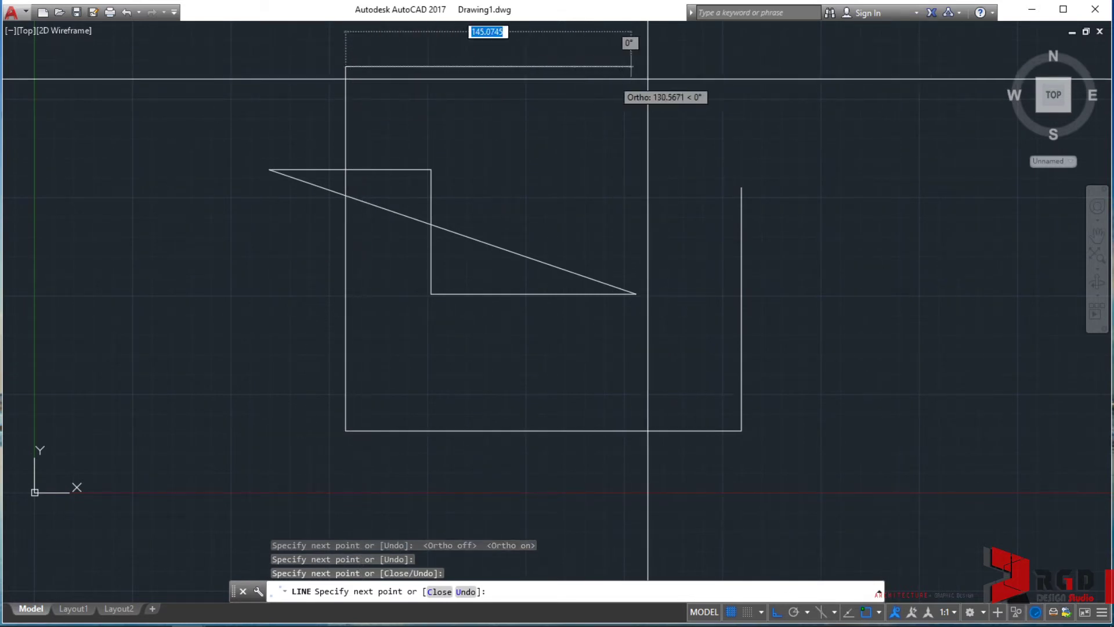
click(790, 67)
click(790, 351)
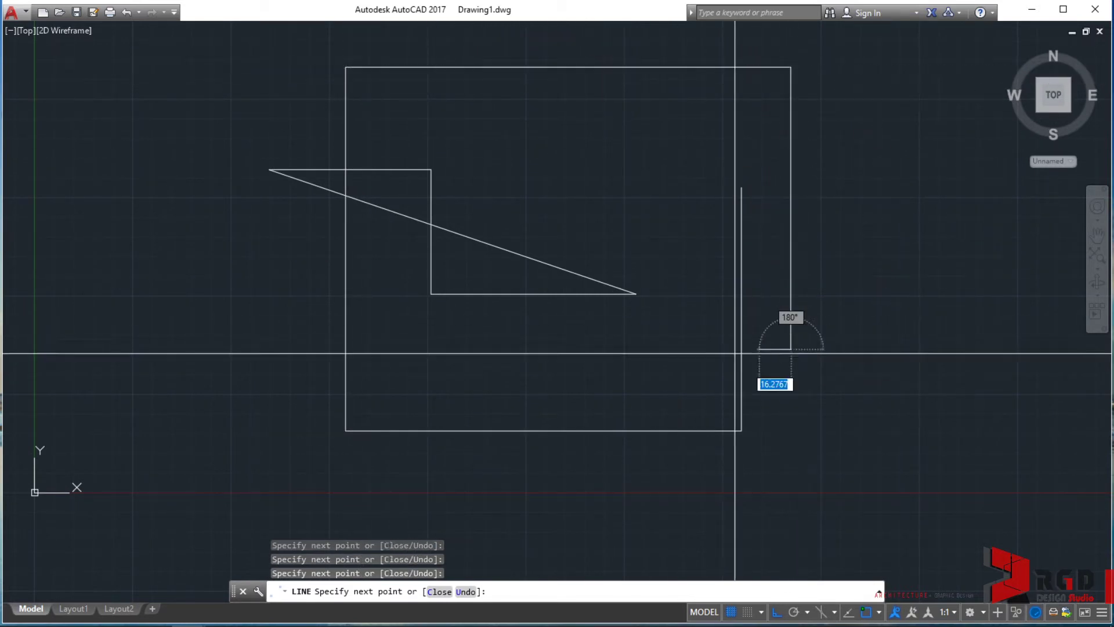
click(467, 355)
click(466, 144)
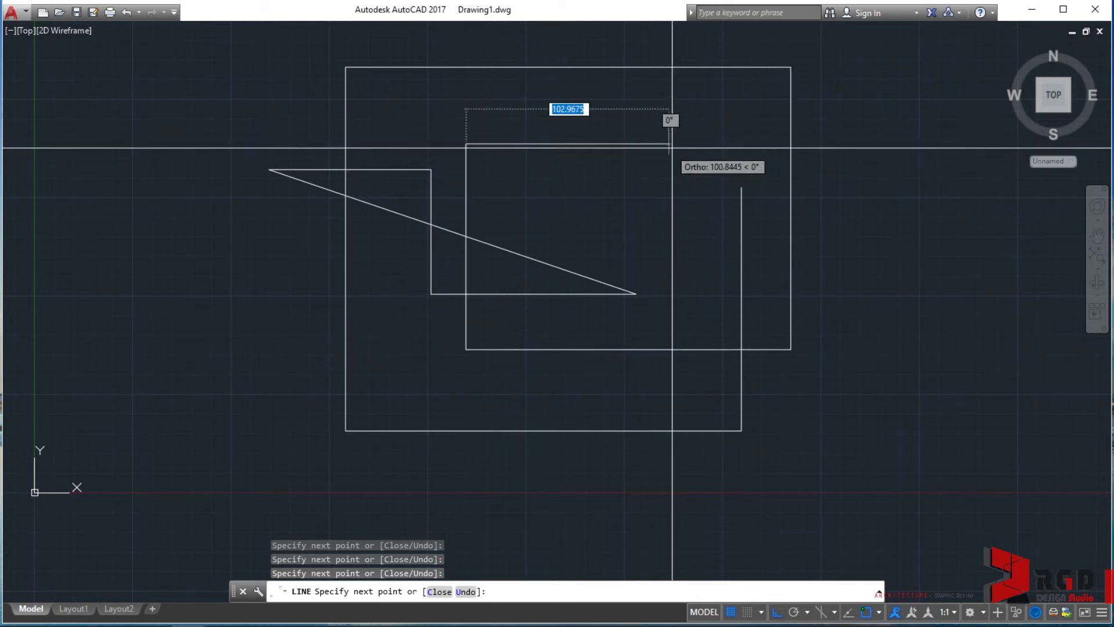
click(680, 144)
click(667, 256)
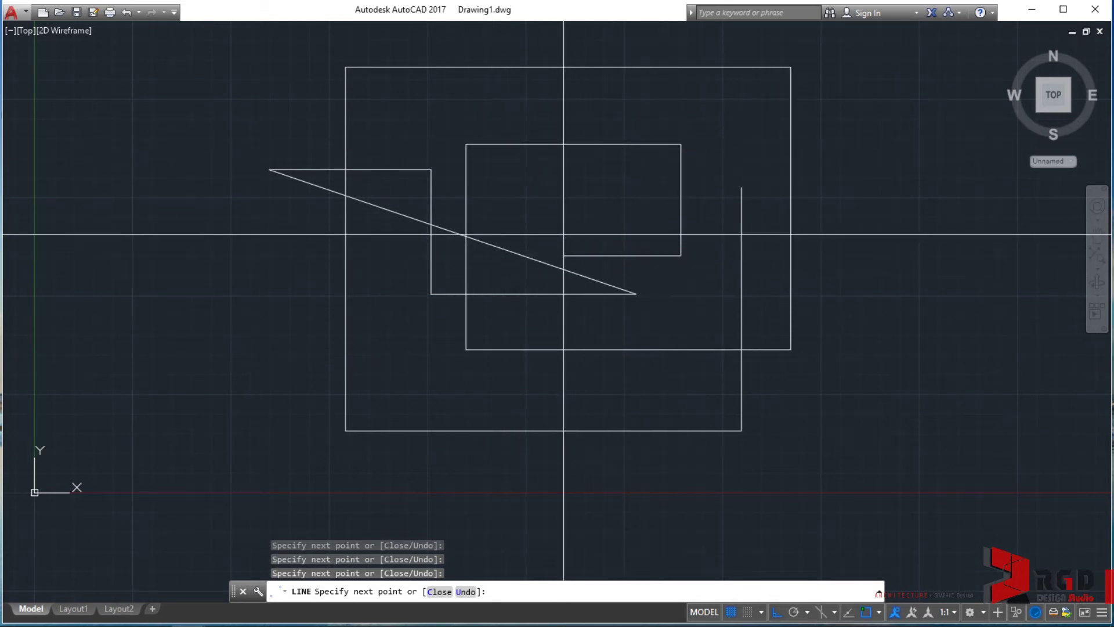
click(562, 234)
Continue the line as a zig-zag chain of free-angle diagonals, ending on an existing endpoint
click(562, 184)
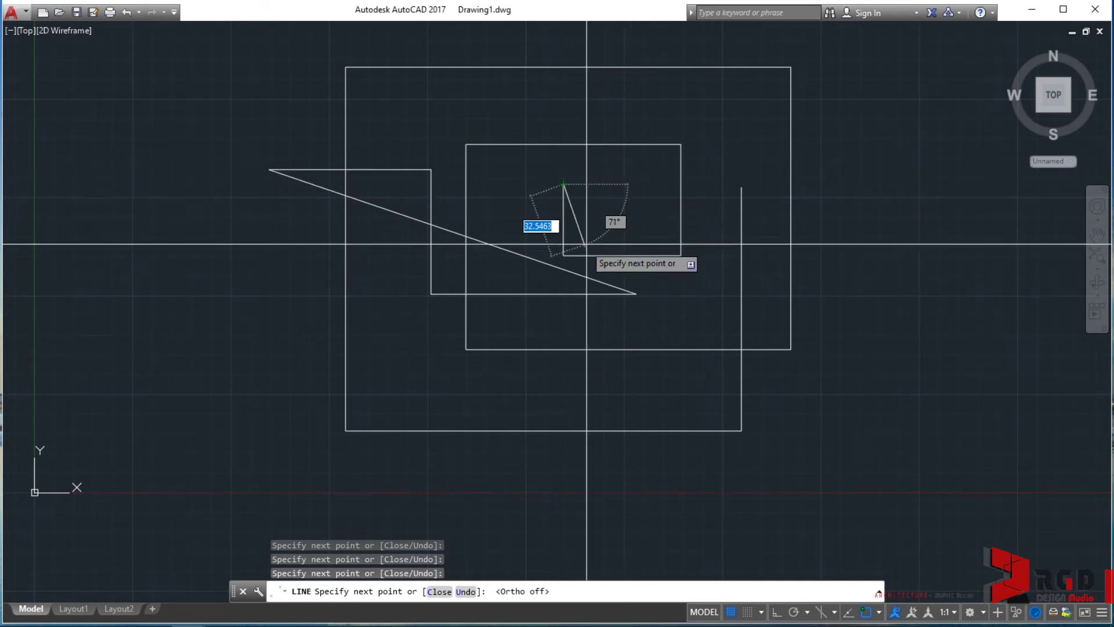
click(679, 293)
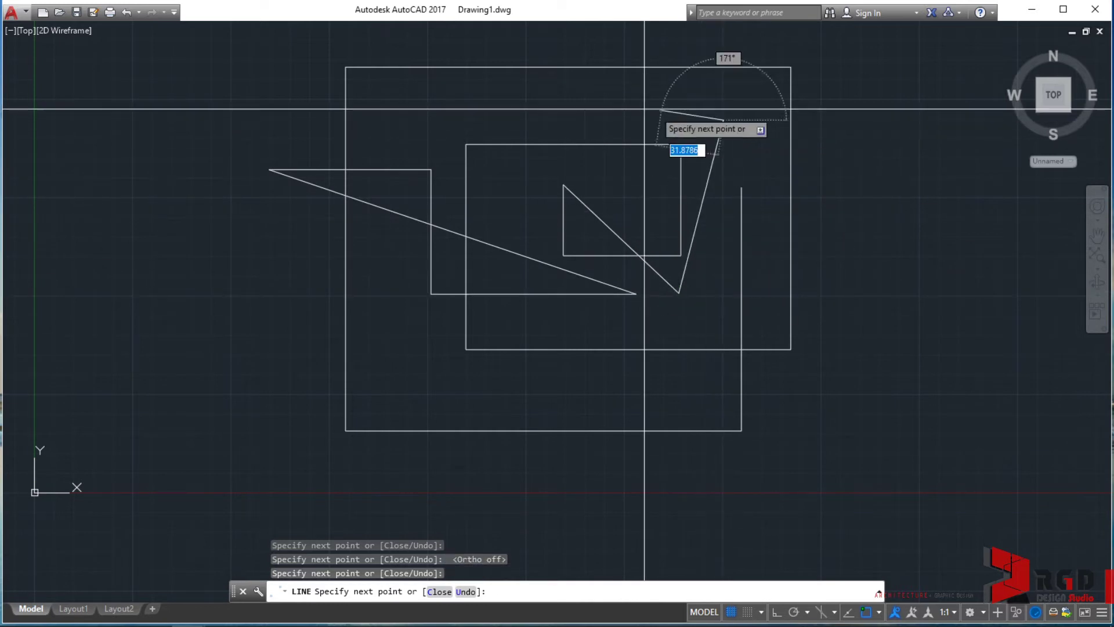
click(723, 120)
click(514, 102)
click(630, 193)
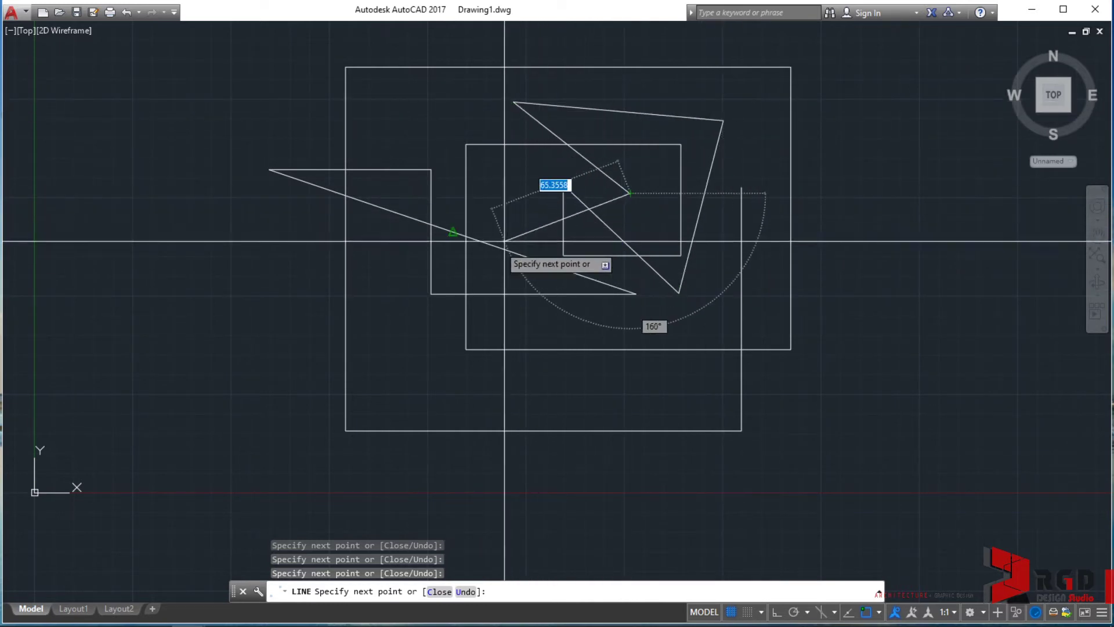
click(408, 380)
click(928, 256)
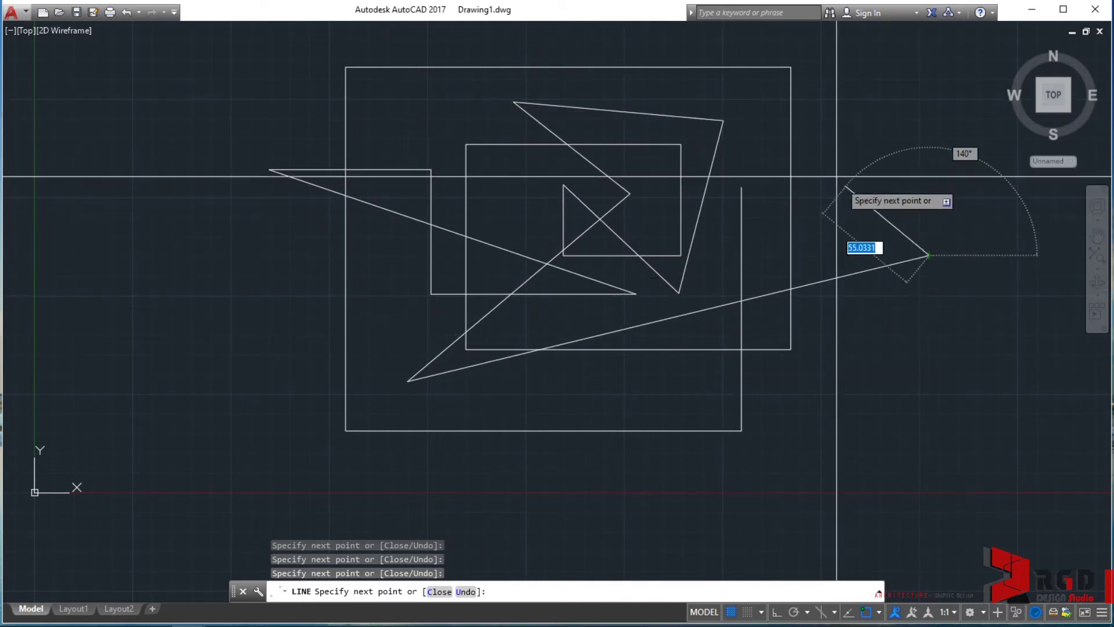
click(703, 36)
click(242, 273)
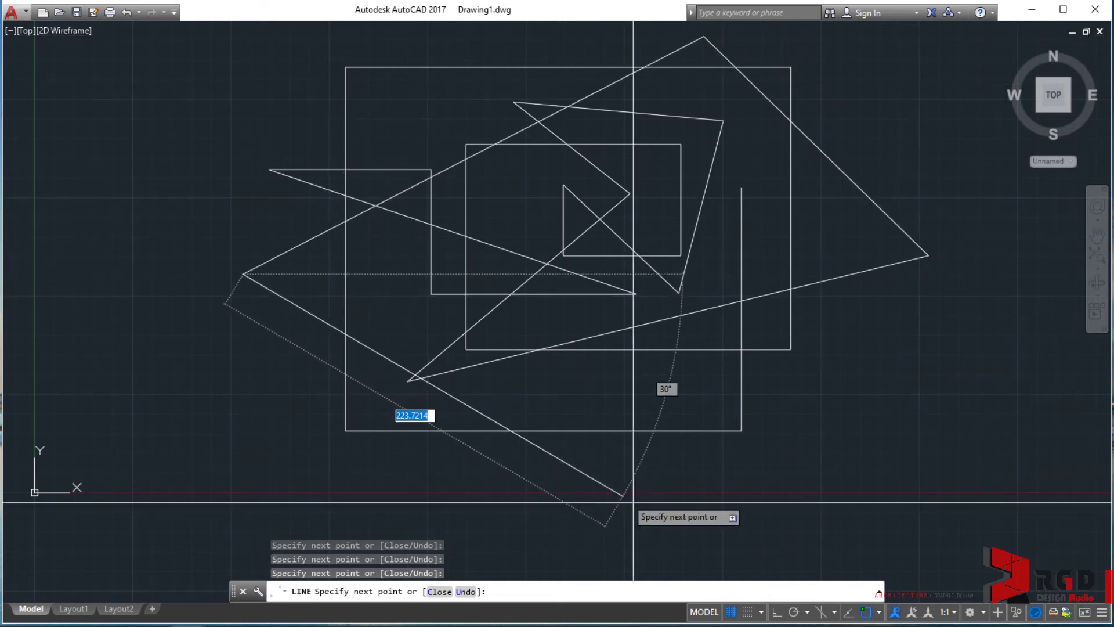
click(650, 512)
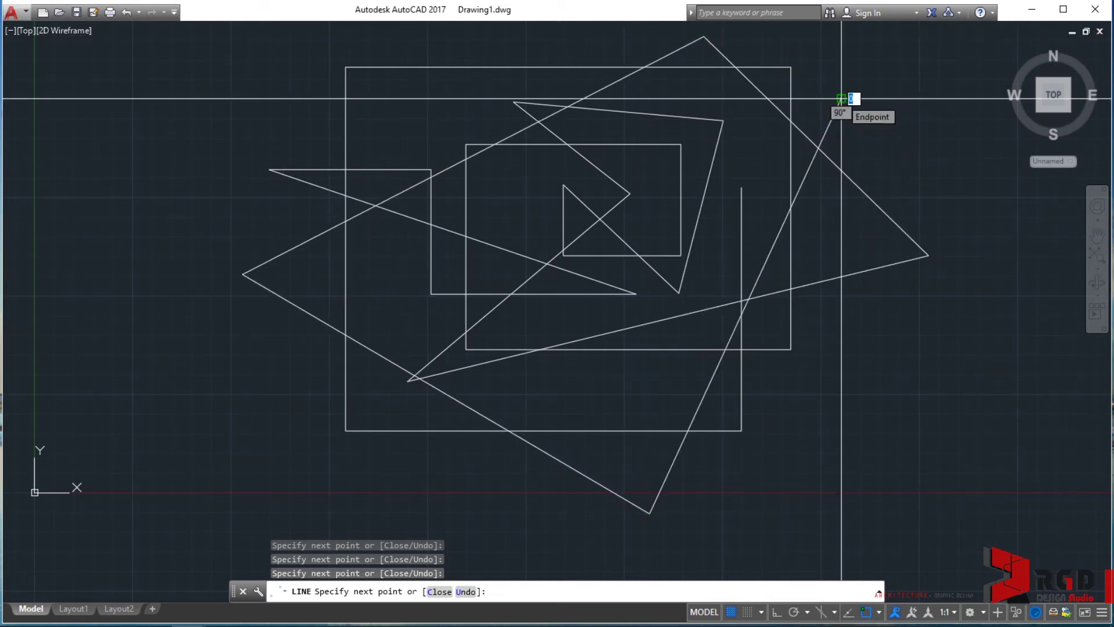
click(841, 98)
key(Return)
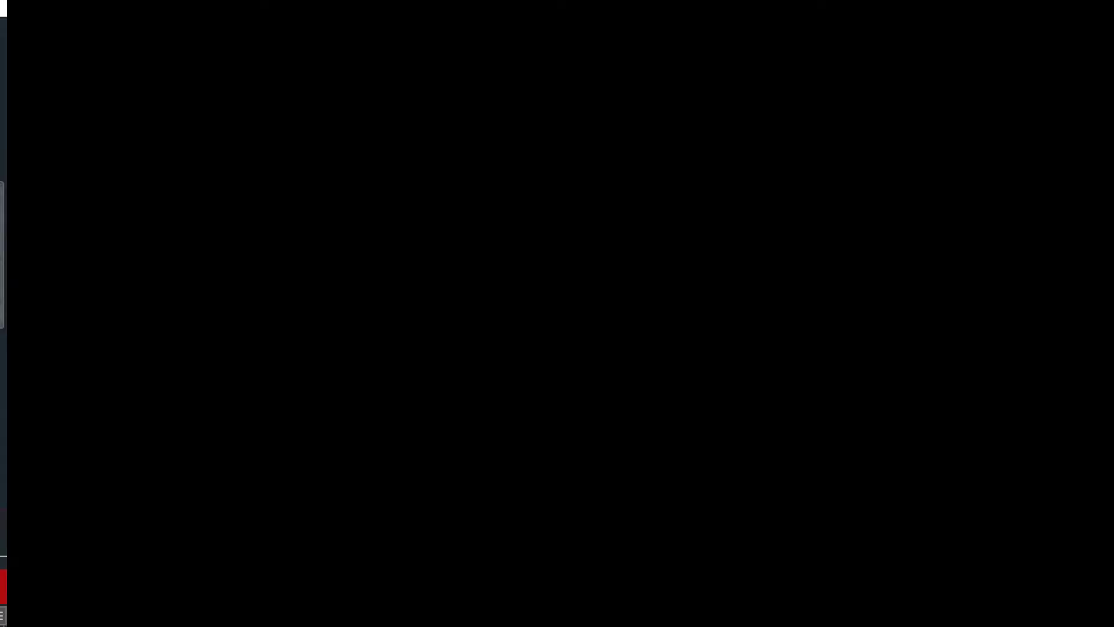
Switch Ortho mode back on with F8
key(F8)
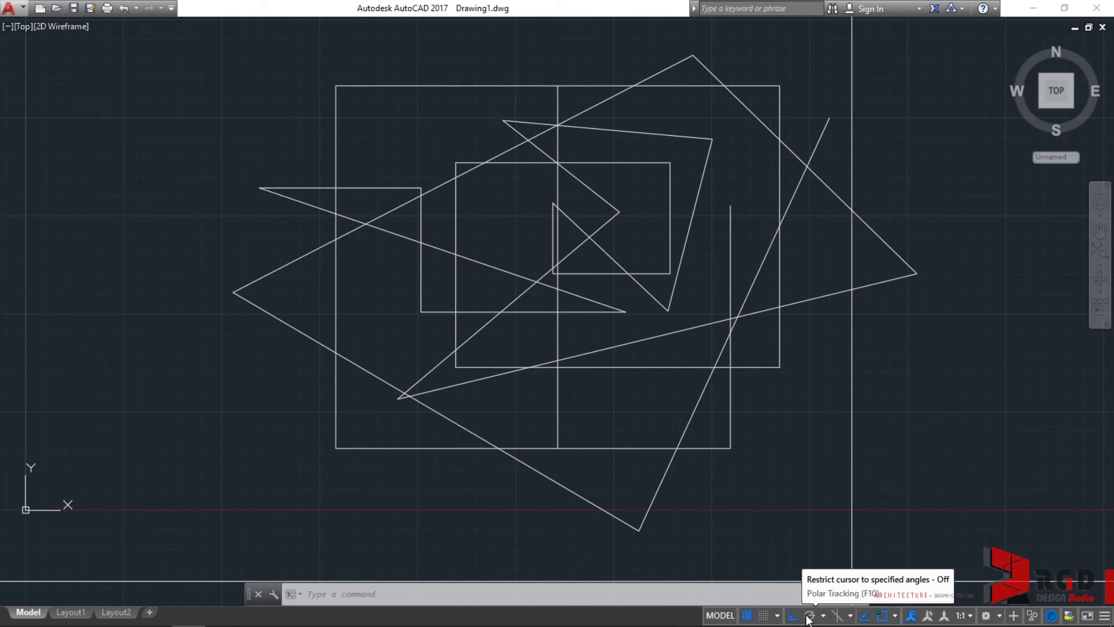
Toggle the status-bar Polar Tracking and Ortho buttons until Polar is on, then start LINE
click(808, 616)
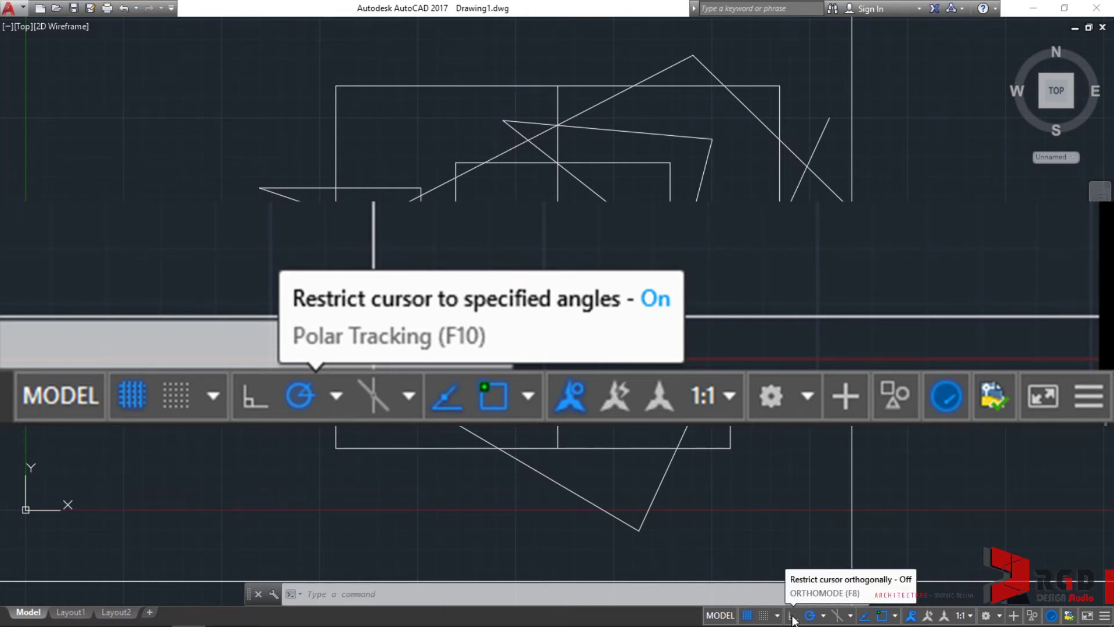
click(793, 616)
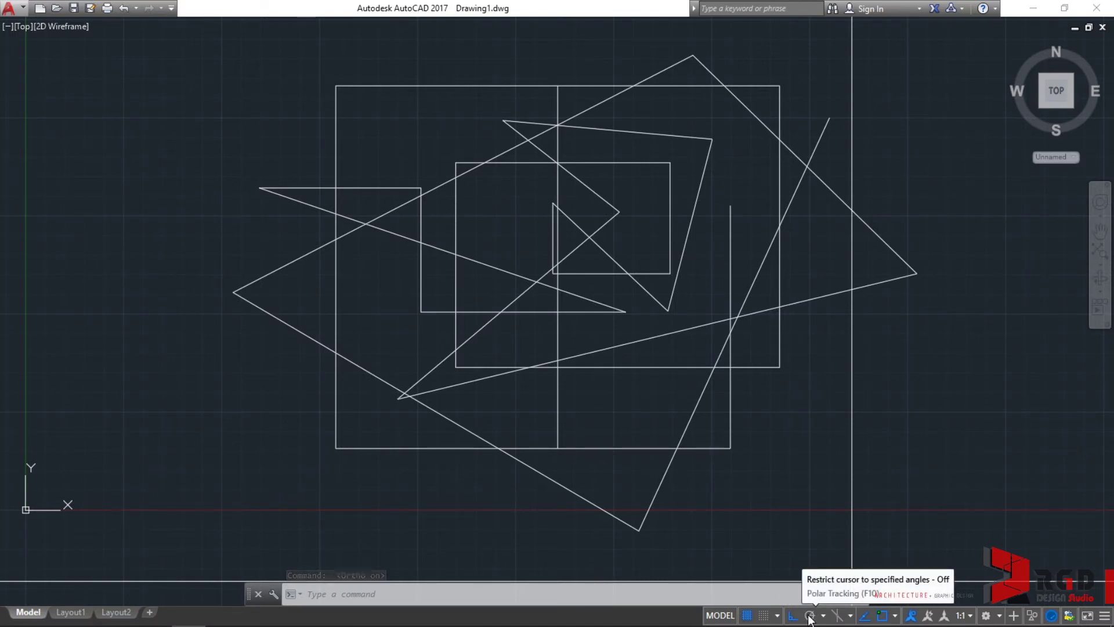
click(809, 616)
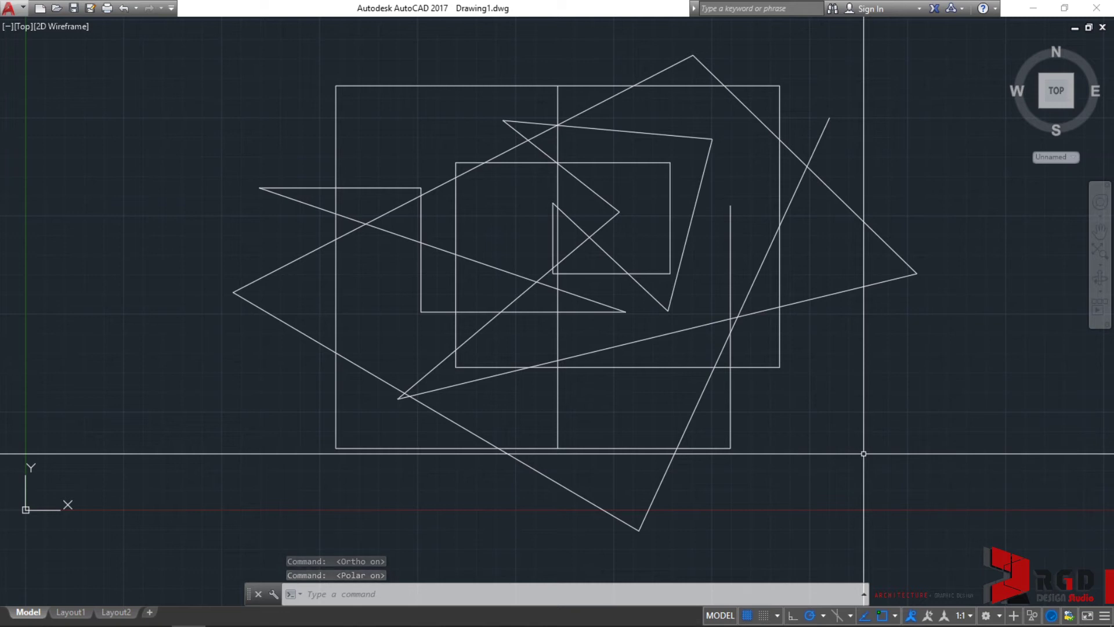
text(l)
key(Return)
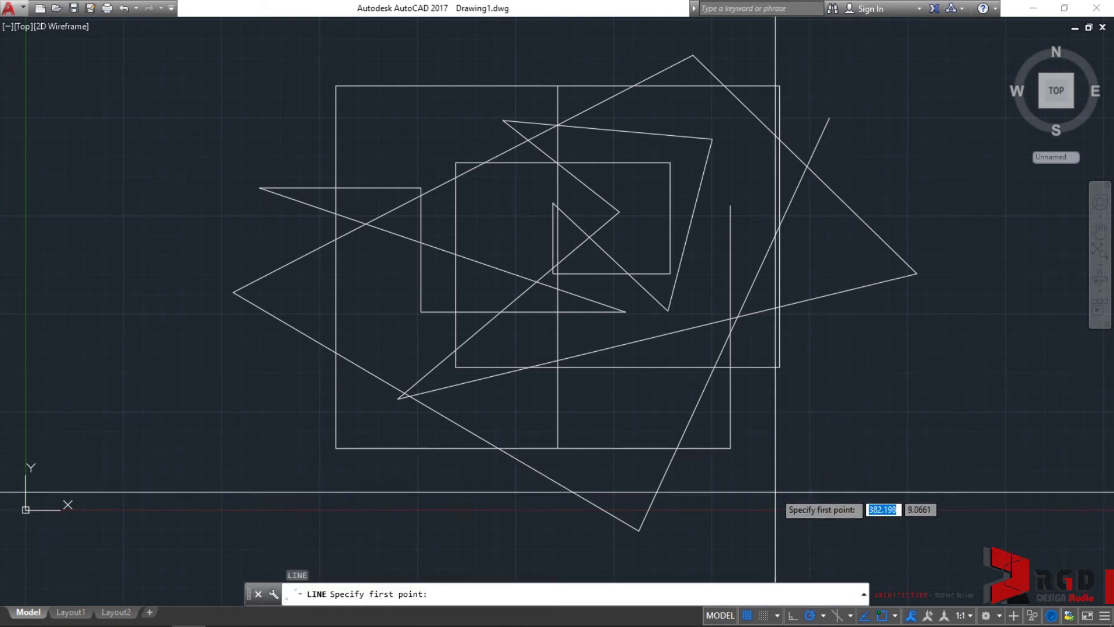
Place a first line point at the lower right, then cancel the line with Esc
click(744, 483)
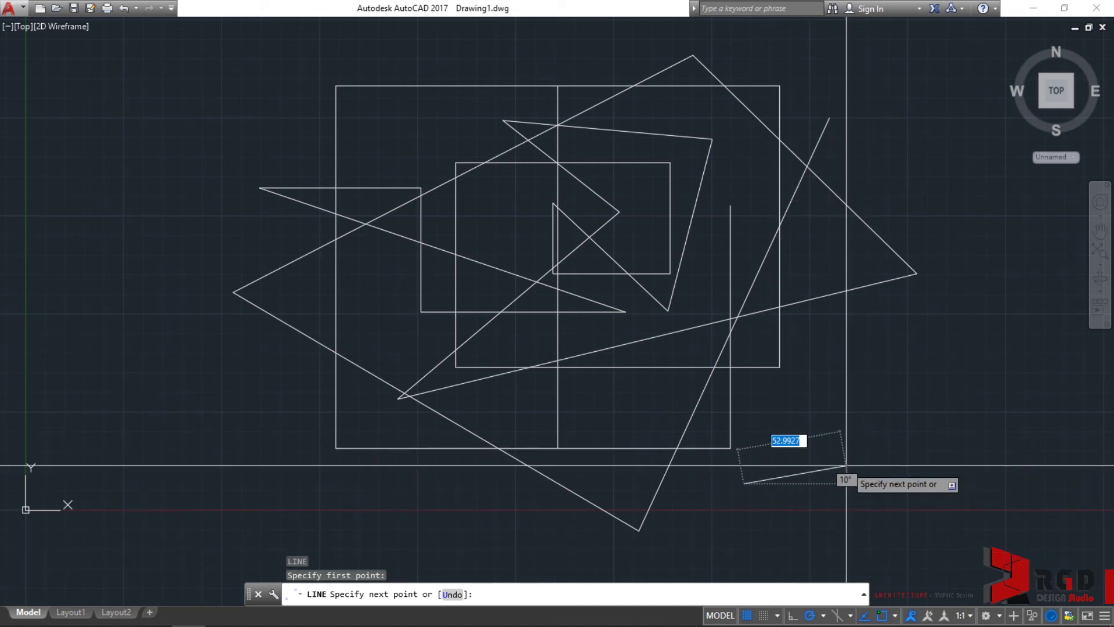
key(Escape)
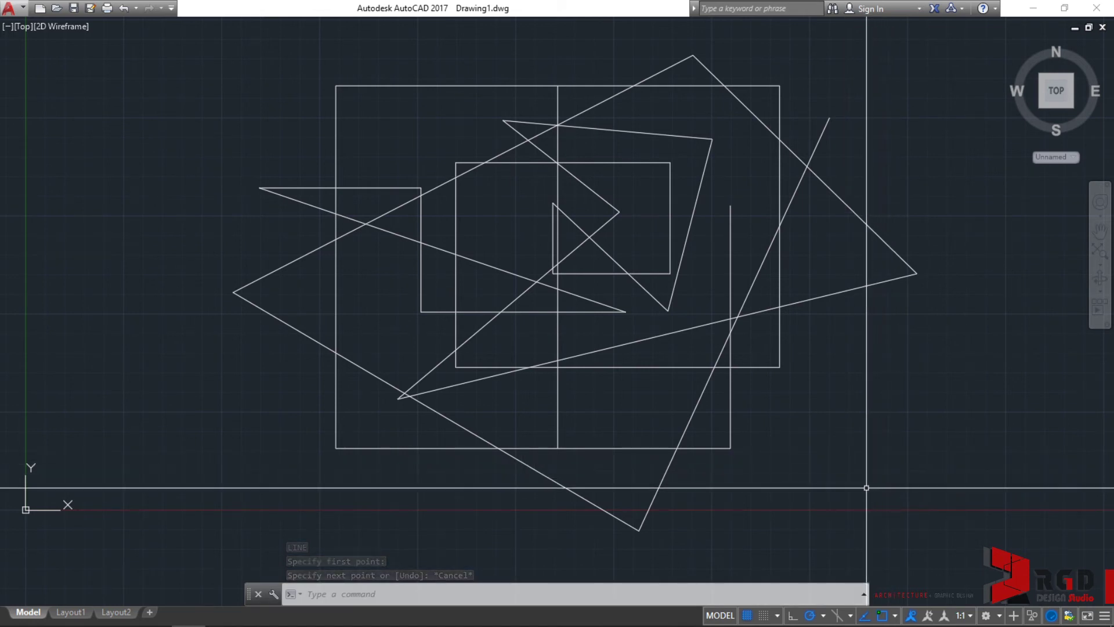
Set the polar tracking increment to 30 degrees (30, 60, 90, 120...)
right_click(811, 617)
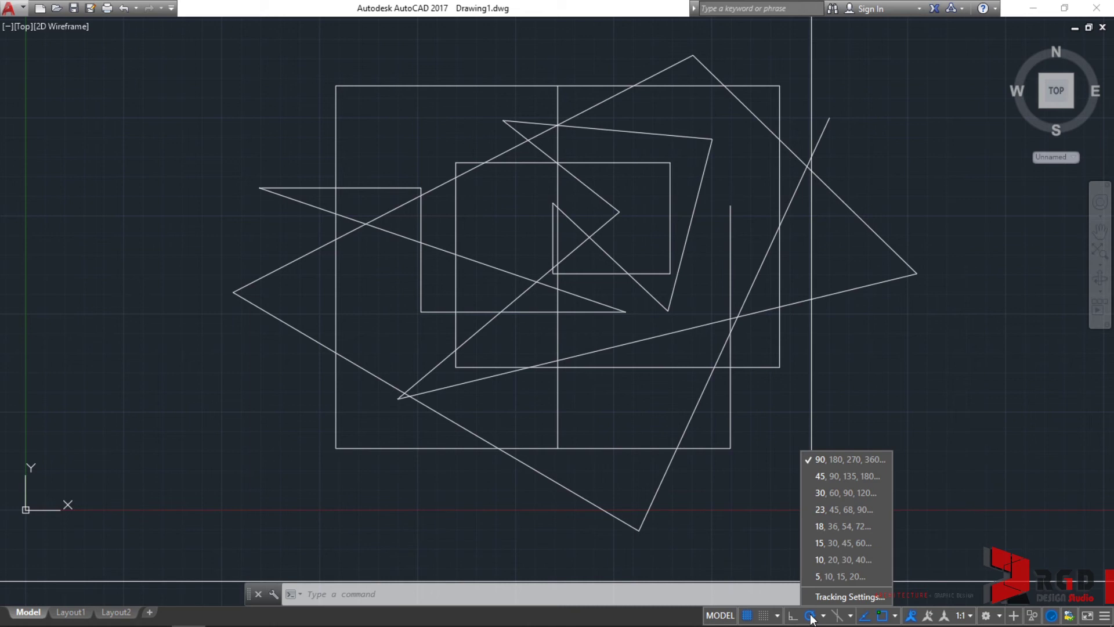
click(819, 492)
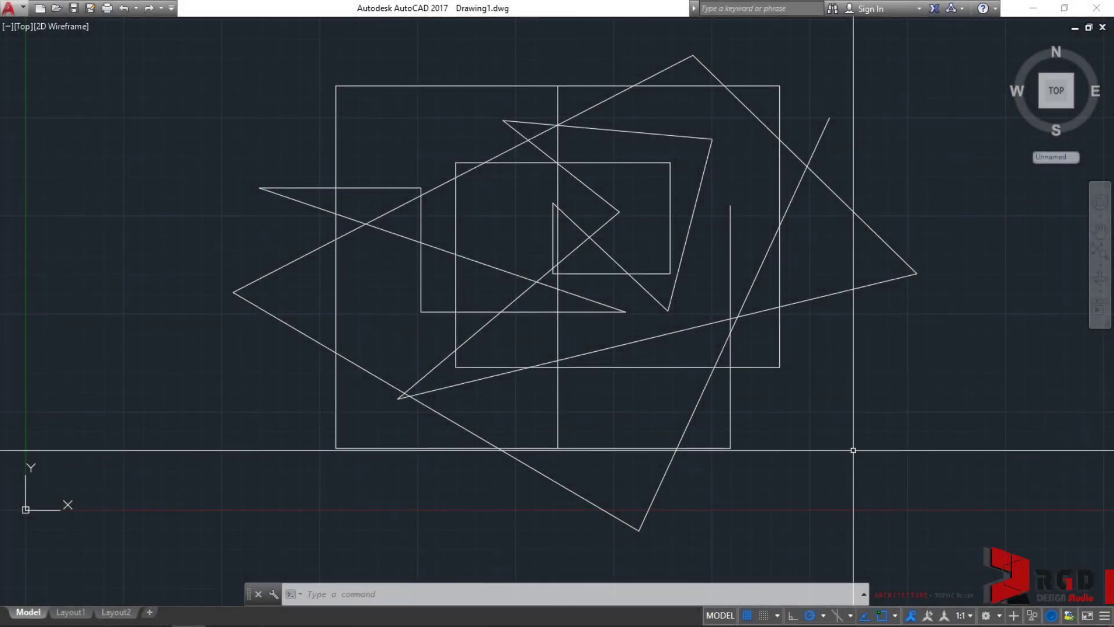
text(l)
key(Return)
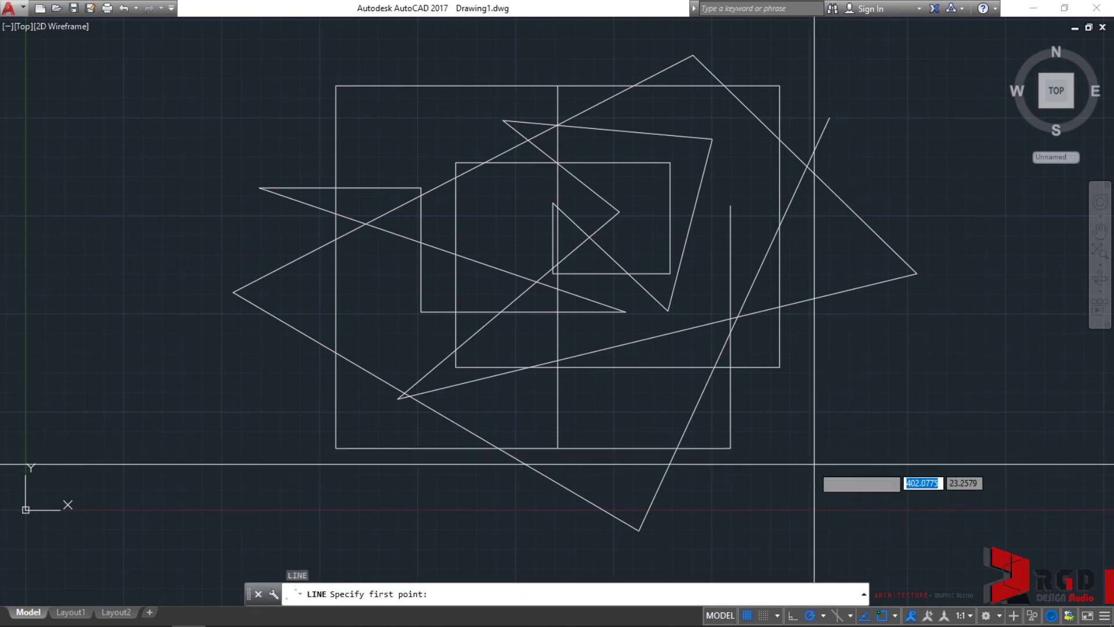
click(852, 476)
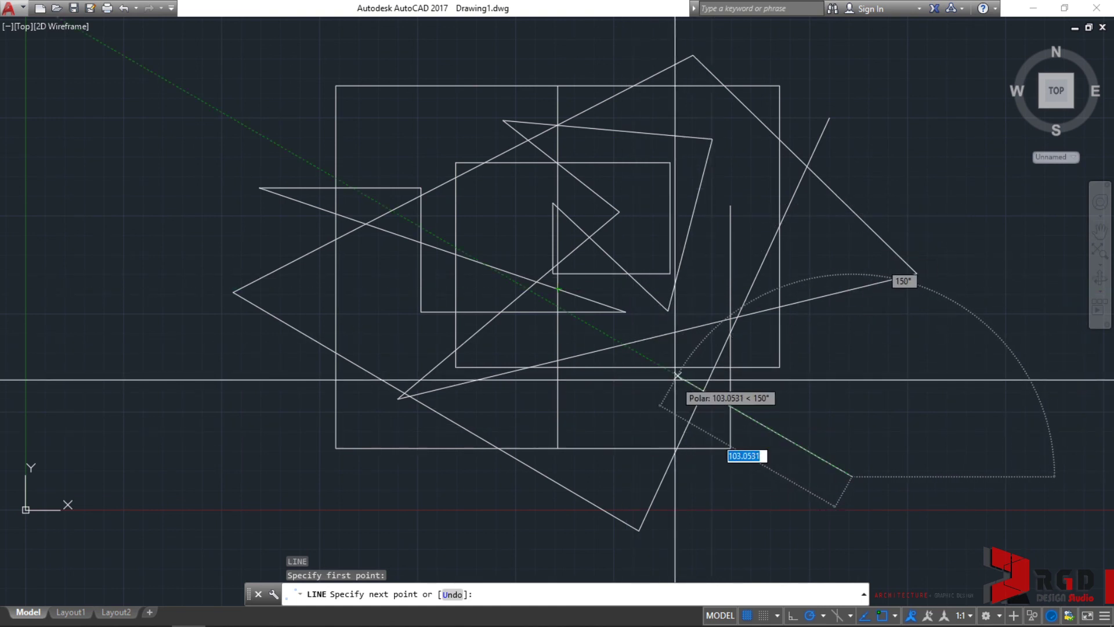
key(Escape)
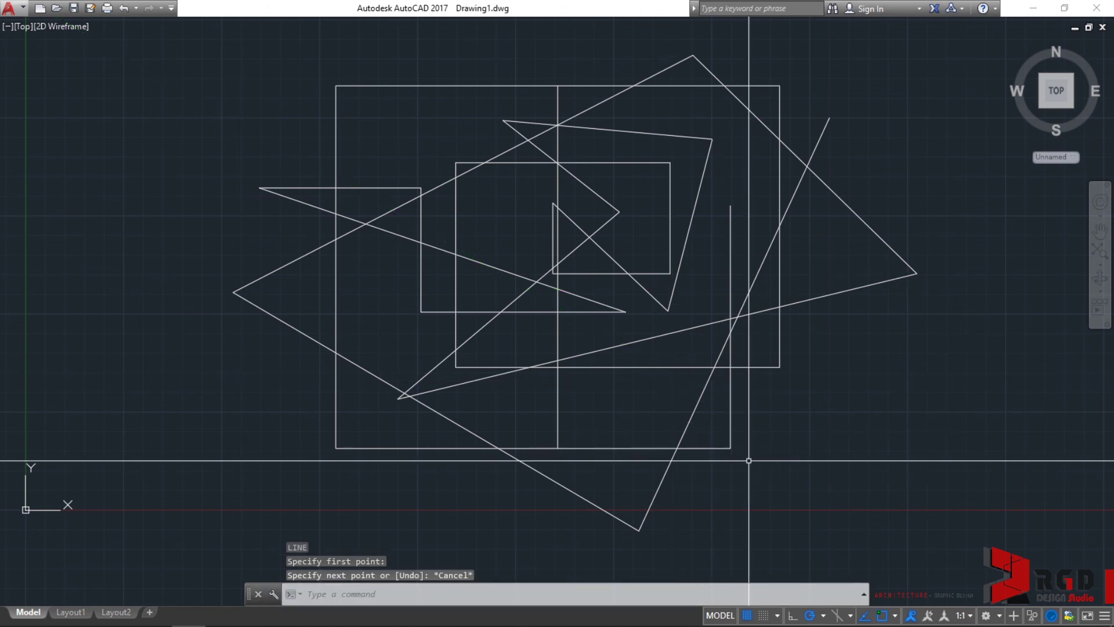
right_click(810, 615)
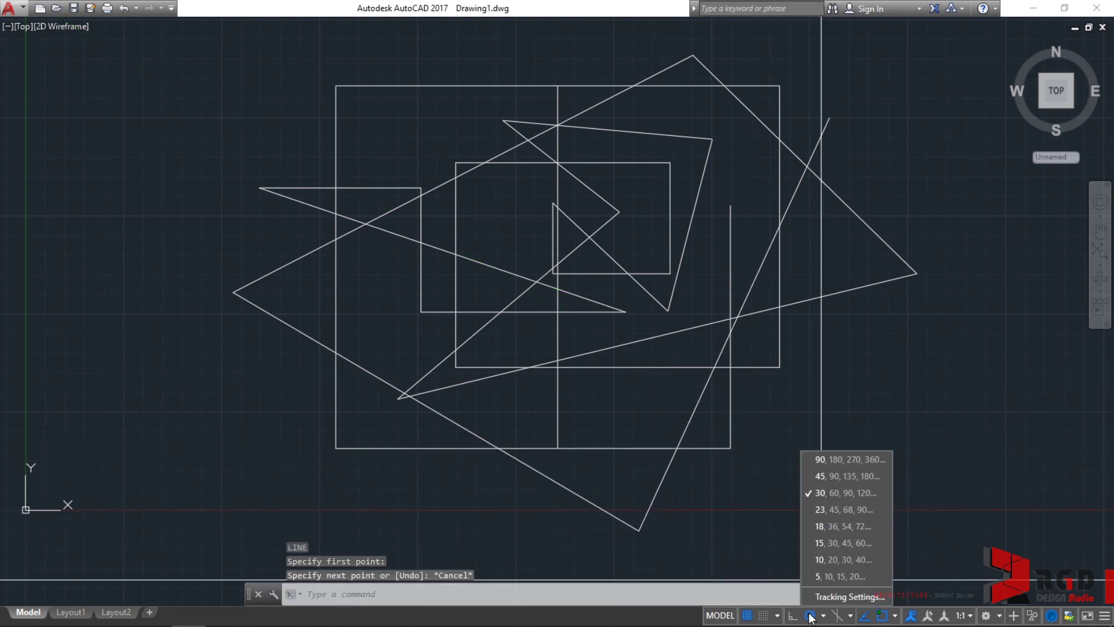
click(838, 596)
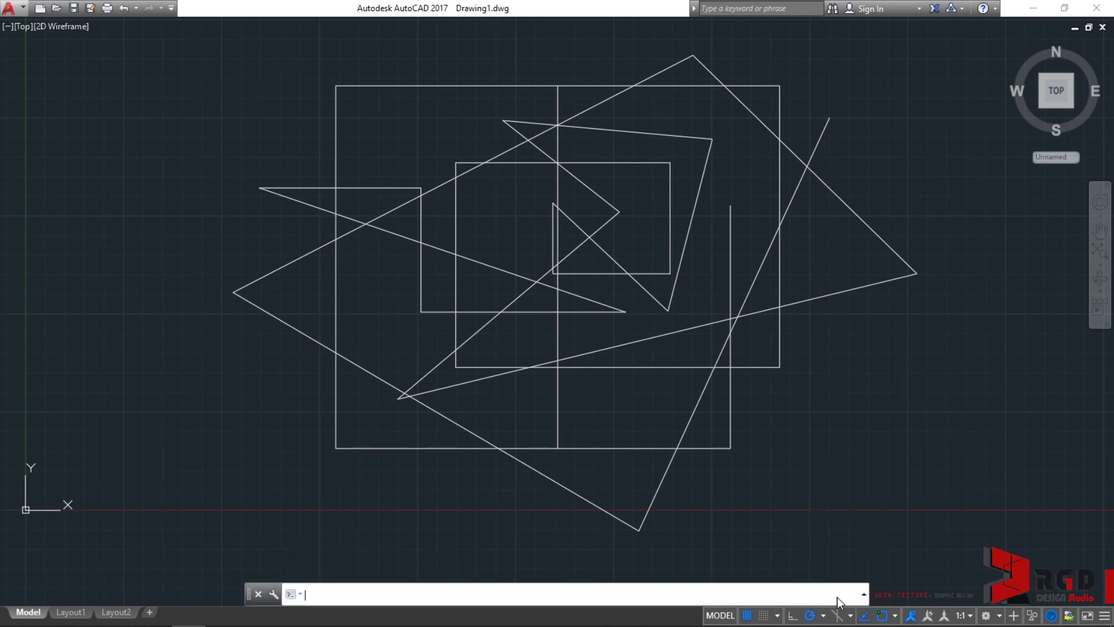
drag(608, 152, 734, 133)
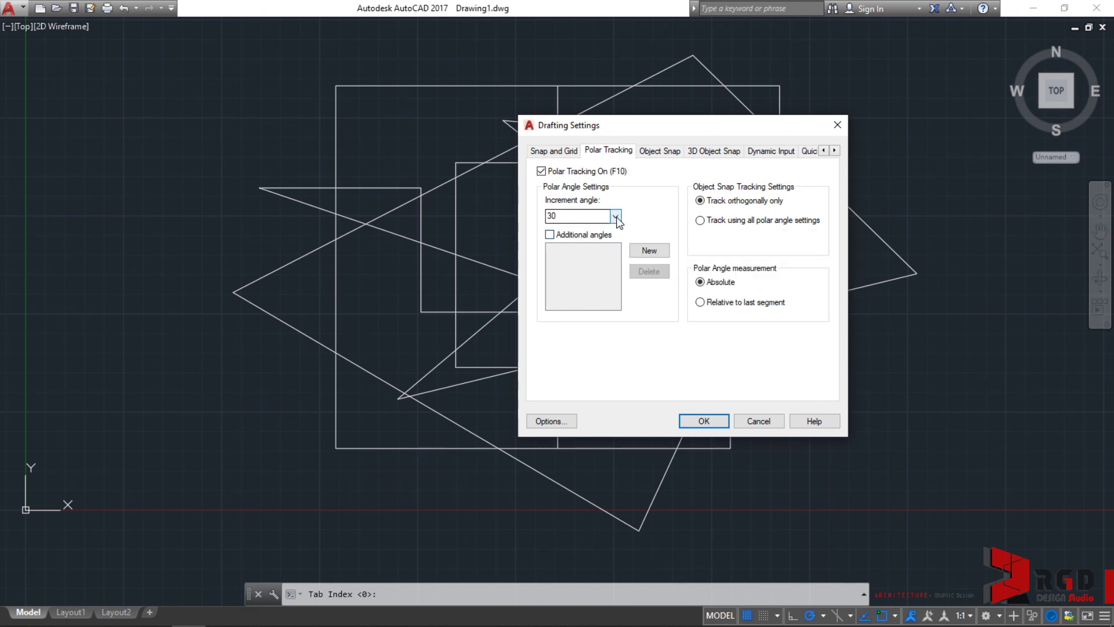
click(551, 235)
click(640, 249)
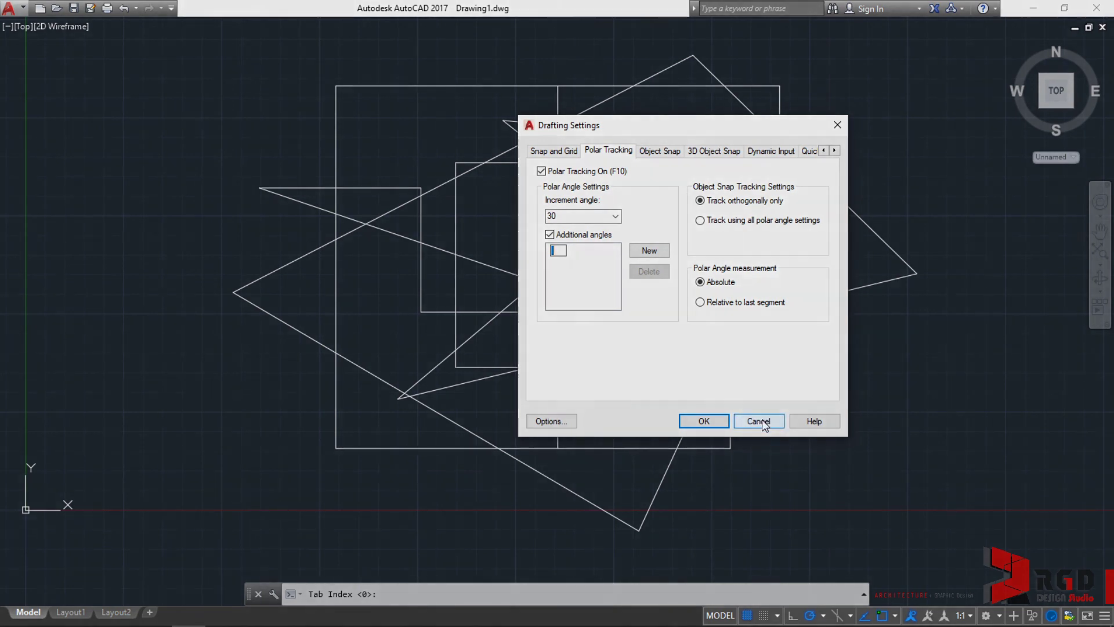
click(759, 421)
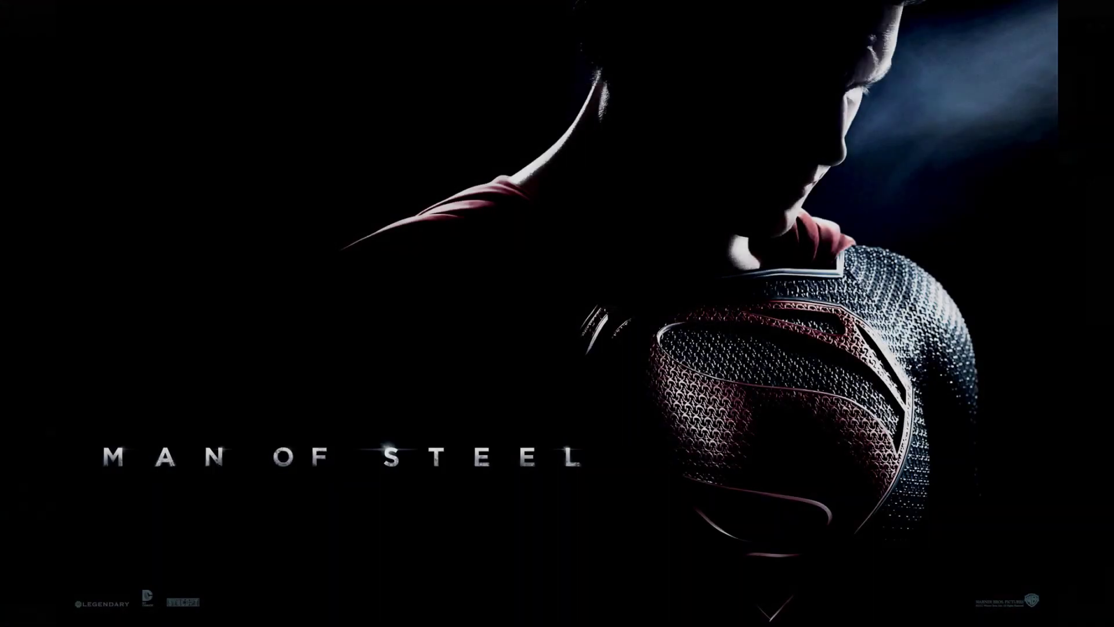